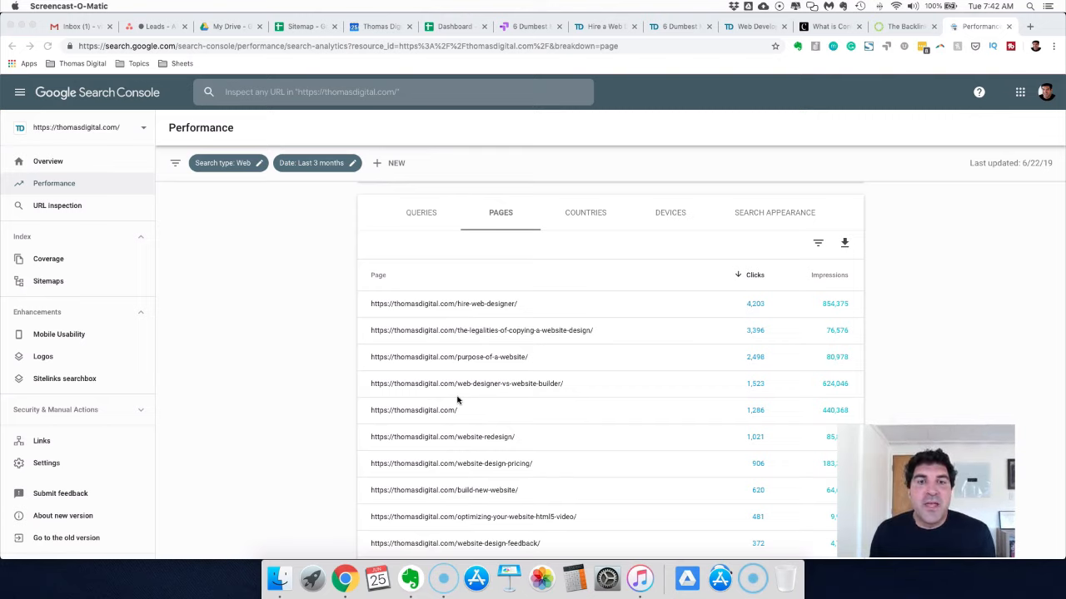
- Select the top-clicked /hire-web-designer/ page in the Search Console Pages table
{"action": "left_click", "coordinate": [541, 305]}
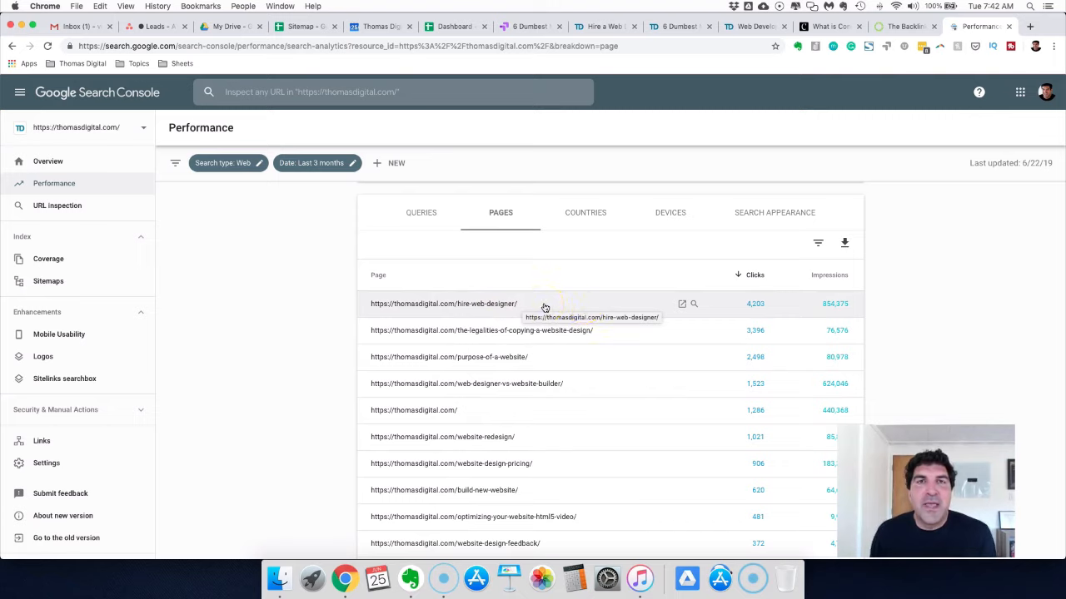
- Browse the hire-web-designer article, then the Backlinko blog and the Thomas Digital blog listing
{"action": "left_click", "coordinate": [606, 26]}
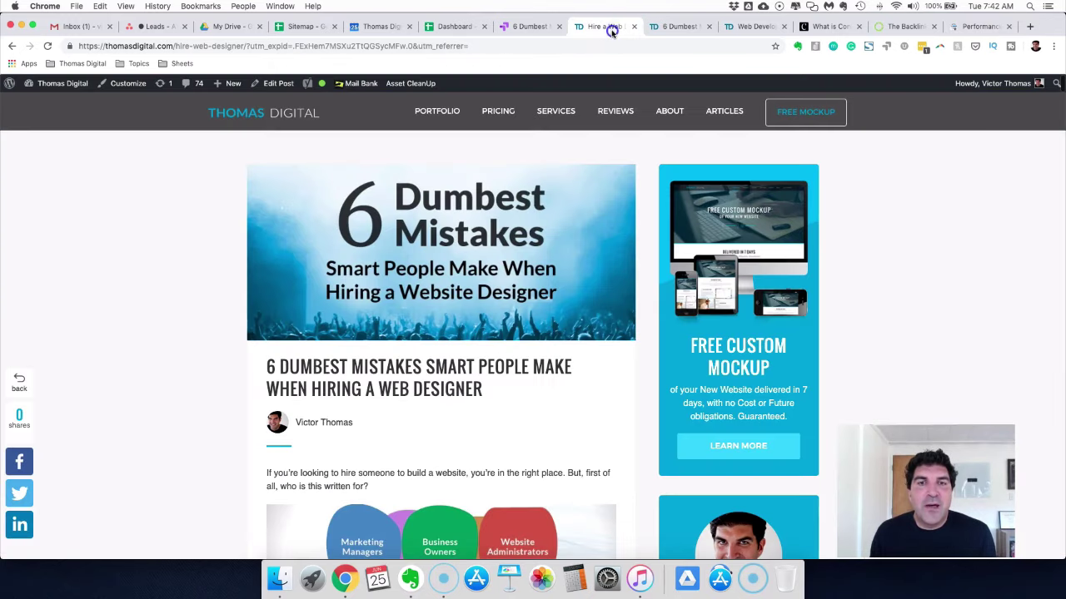
{"action": "left_click", "coordinate": [536, 249]}
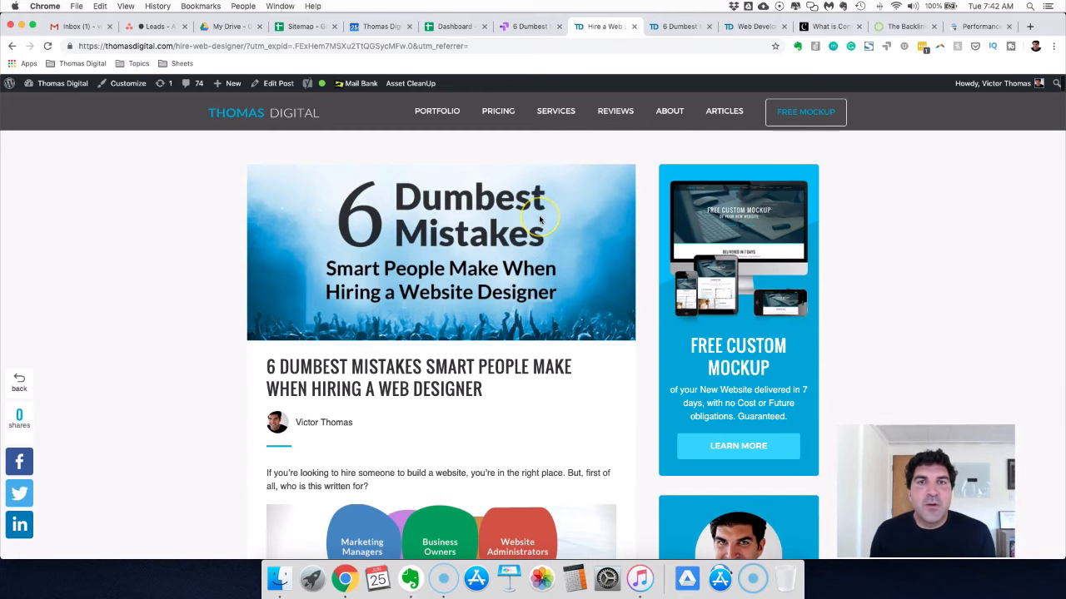
{"action": "scroll", "coordinate": [540, 219], "scroll_direction": "down", "scroll_amount": 10}
{"action": "scroll", "coordinate": [539, 219], "scroll_direction": "down", "scroll_amount": 5}
{"action": "scroll", "coordinate": [537, 213], "scroll_direction": "up", "scroll_amount": 8}
{"action": "scroll", "coordinate": [533, 208], "scroll_direction": "up", "scroll_amount": 4}
{"action": "scroll", "coordinate": [583, 167], "scroll_direction": "up", "scroll_amount": 5}
{"action": "scroll", "coordinate": [599, 141], "scroll_direction": "up", "scroll_amount": 3}
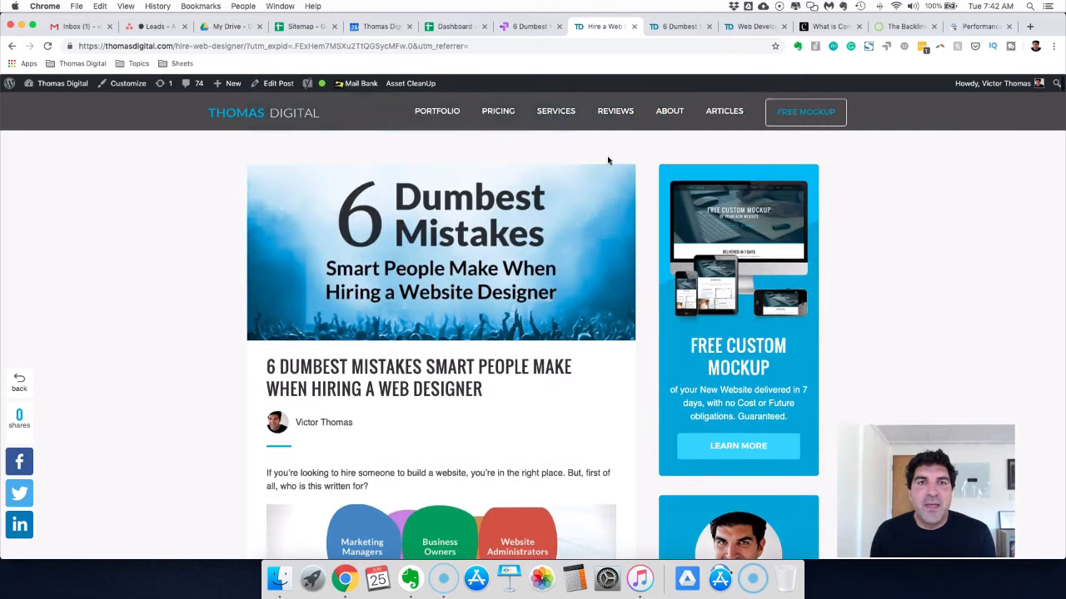
{"action": "left_click", "coordinate": [903, 27]}
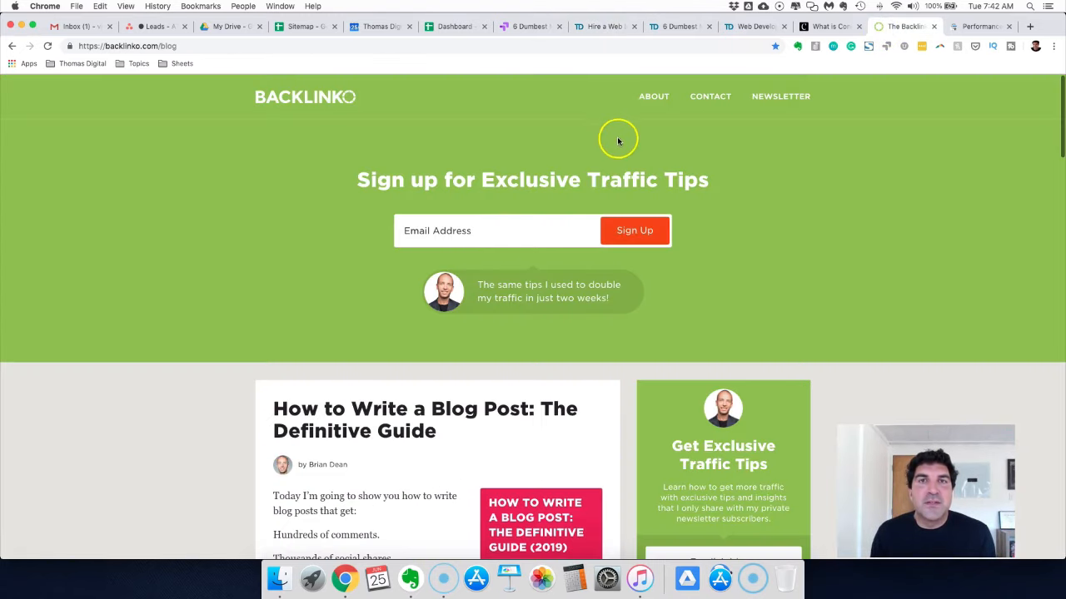
{"action": "scroll", "coordinate": [609, 137], "scroll_direction": "down", "scroll_amount": 4}
{"action": "scroll", "coordinate": [612, 150], "scroll_direction": "down", "scroll_amount": 4}
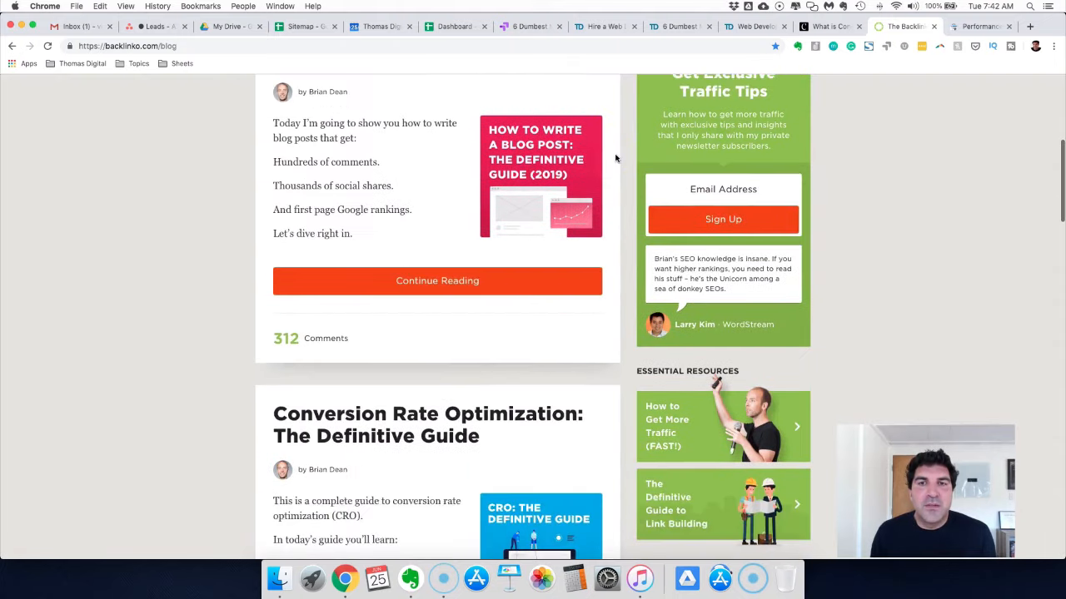
{"action": "scroll", "coordinate": [616, 157], "scroll_direction": "down", "scroll_amount": 4}
{"action": "scroll", "coordinate": [616, 157], "scroll_direction": "down", "scroll_amount": 5}
{"action": "scroll", "coordinate": [616, 158], "scroll_direction": "up", "scroll_amount": 10}
{"action": "scroll", "coordinate": [616, 158], "scroll_direction": "up", "scroll_amount": 3}
{"action": "scroll", "coordinate": [616, 157], "scroll_direction": "up", "scroll_amount": 5}
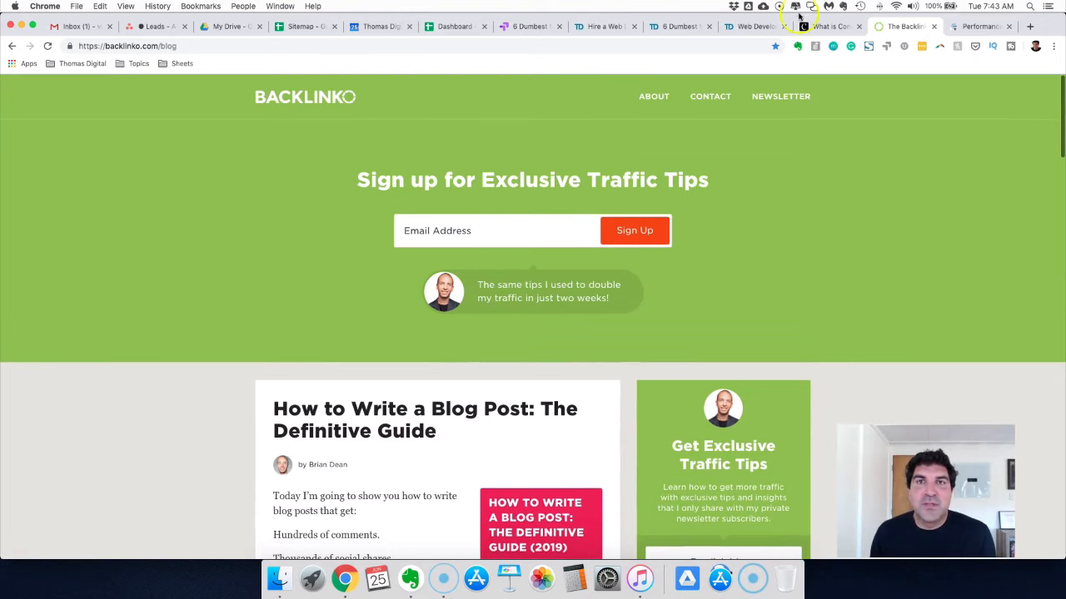
{"action": "left_click", "coordinate": [749, 27]}
{"action": "scroll", "coordinate": [566, 243], "scroll_direction": "down", "scroll_amount": 3}
{"action": "scroll", "coordinate": [566, 243], "scroll_direction": "down", "scroll_amount": 5}
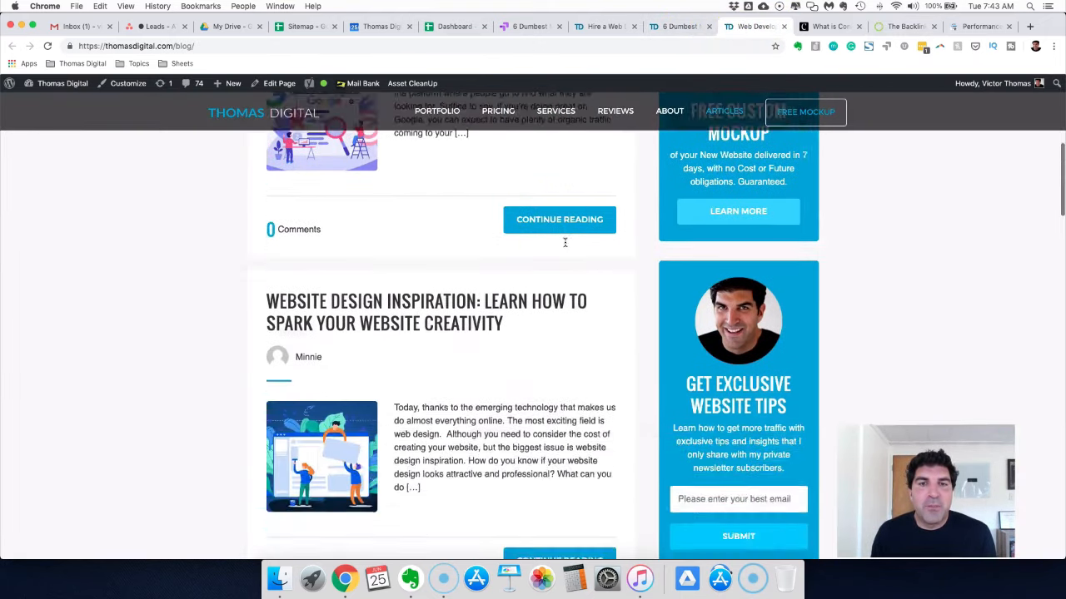
{"action": "scroll", "coordinate": [566, 243], "scroll_direction": "down", "scroll_amount": 3}
{"action": "scroll", "coordinate": [566, 243], "scroll_direction": "up", "scroll_amount": 10}
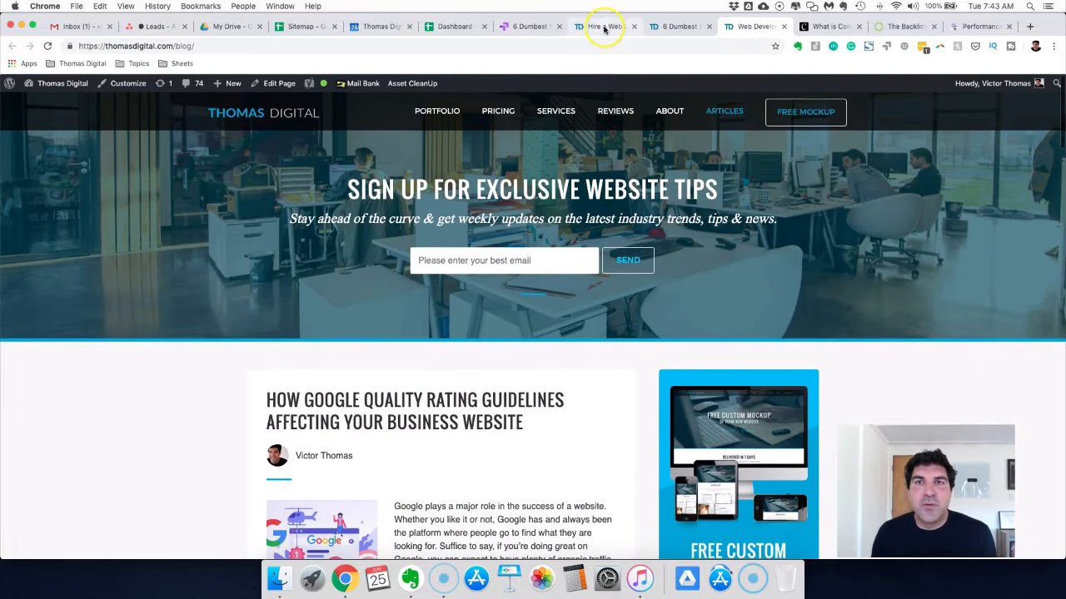
- Return to the 6 Dumbest Mistakes article and read through it with its Free Custom Mockup banner
{"action": "left_click", "coordinate": [604, 26]}
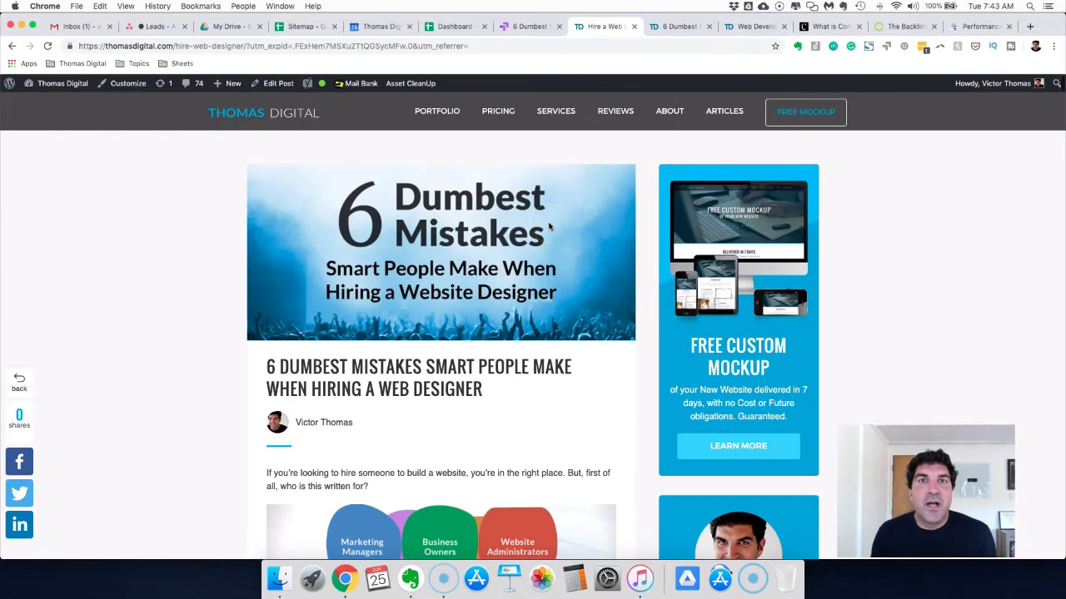
{"action": "scroll", "coordinate": [549, 227], "scroll_direction": "down", "scroll_amount": 5}
{"action": "scroll", "coordinate": [550, 226], "scroll_direction": "down", "scroll_amount": 8}
{"action": "scroll", "coordinate": [549, 226], "scroll_direction": "down", "scroll_amount": 8}
{"action": "scroll", "coordinate": [550, 226], "scroll_direction": "down", "scroll_amount": 6}
{"action": "scroll", "coordinate": [549, 227], "scroll_direction": "down", "scroll_amount": 10}
{"action": "scroll", "coordinate": [550, 226], "scroll_direction": "down", "scroll_amount": 5}
{"action": "scroll", "coordinate": [549, 226], "scroll_direction": "up", "scroll_amount": 5}
{"action": "scroll", "coordinate": [549, 227], "scroll_direction": "up", "scroll_amount": 8}
{"action": "scroll", "coordinate": [549, 227], "scroll_direction": "up", "scroll_amount": 10}
{"action": "scroll", "coordinate": [550, 226], "scroll_direction": "up", "scroll_amount": 5}
{"action": "scroll", "coordinate": [549, 227], "scroll_direction": "up", "scroll_amount": 2}
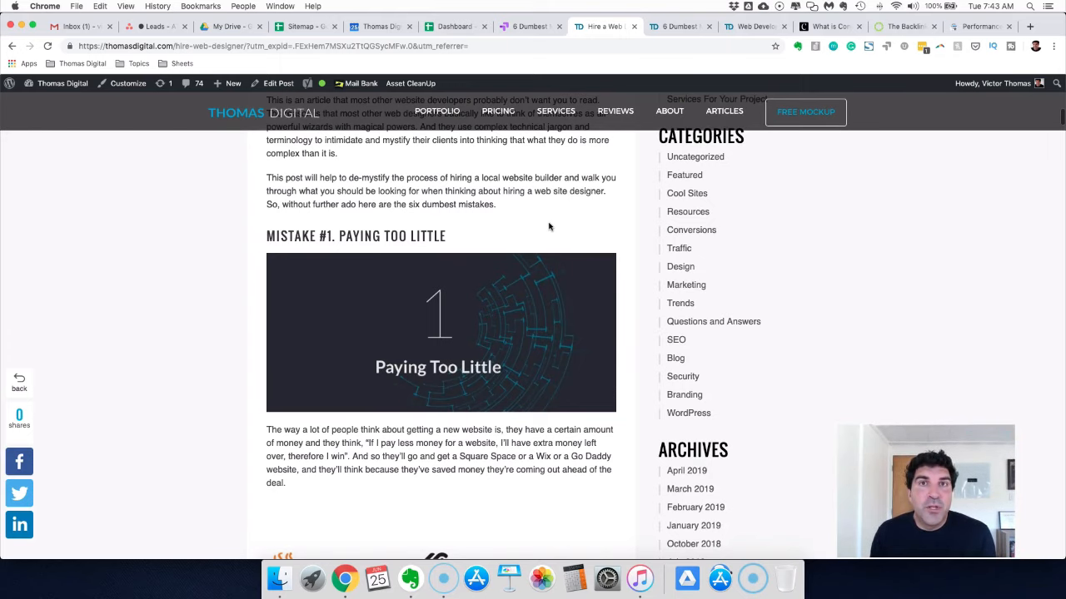
{"action": "scroll", "coordinate": [550, 226], "scroll_direction": "up", "scroll_amount": 5}
{"action": "scroll", "coordinate": [549, 227], "scroll_direction": "up", "scroll_amount": 3}
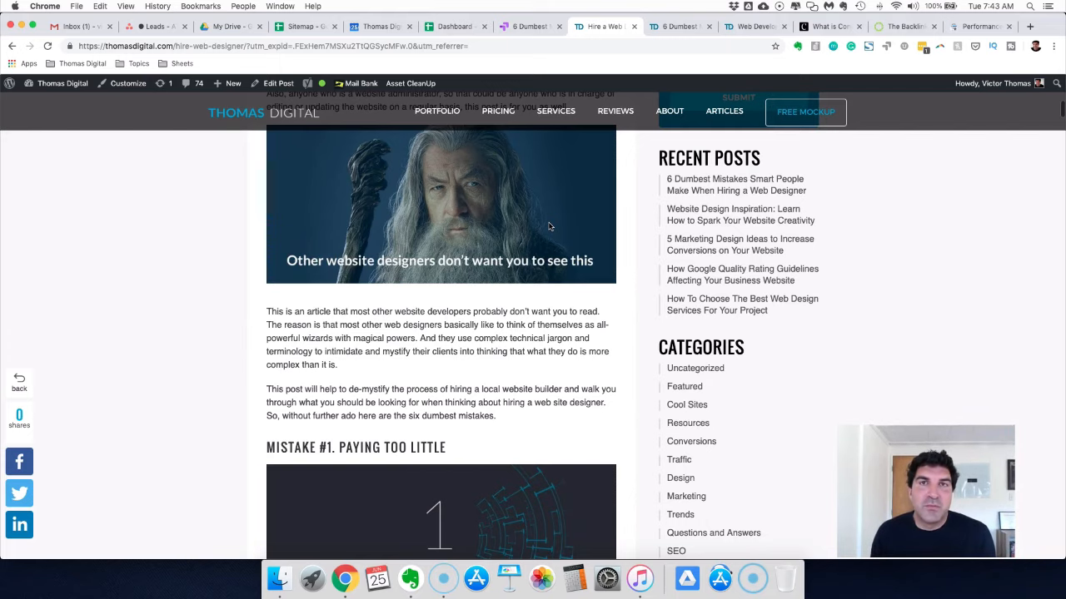
{"action": "scroll", "coordinate": [550, 227], "scroll_direction": "up", "scroll_amount": 10}
{"action": "scroll", "coordinate": [549, 226], "scroll_direction": "up", "scroll_amount": 5}
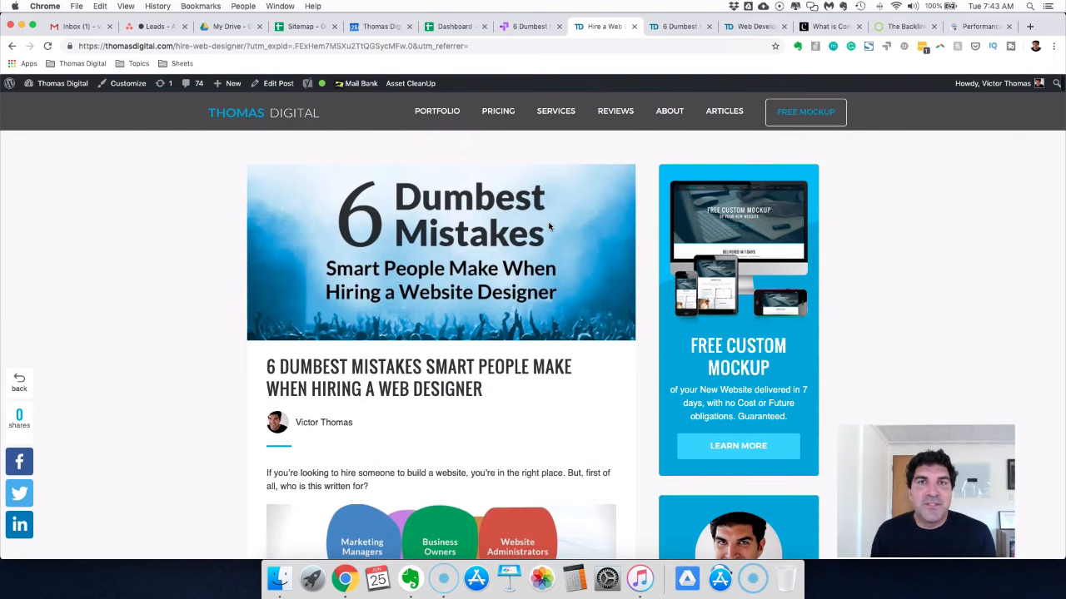
{"action": "scroll", "coordinate": [550, 220], "scroll_direction": "up", "scroll_amount": 2}
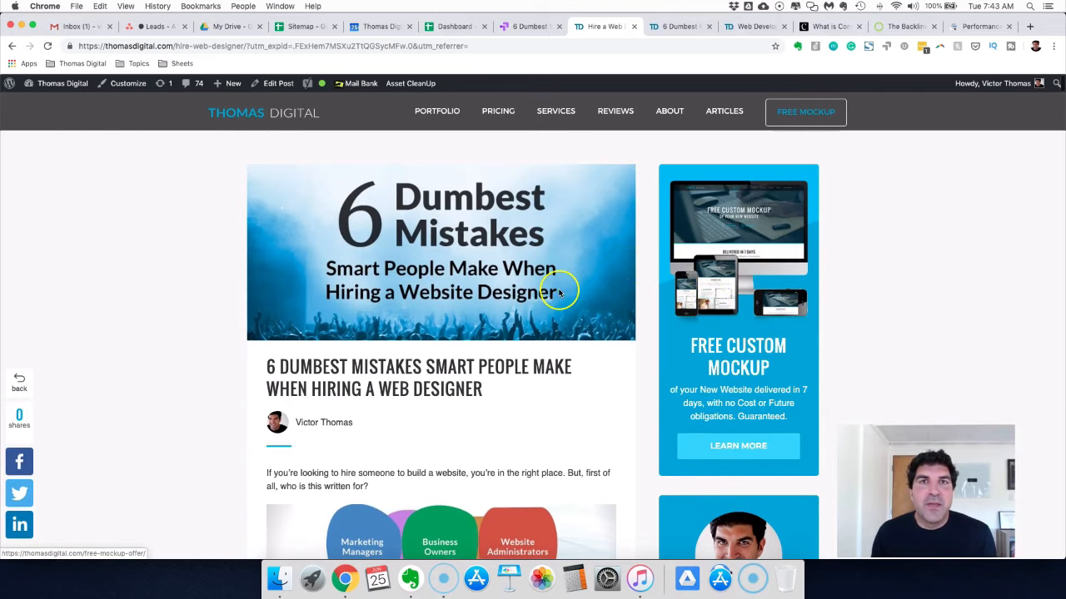
{"action": "scroll", "coordinate": [560, 293], "scroll_direction": "down", "scroll_amount": 15}
{"action": "scroll", "coordinate": [559, 293], "scroll_direction": "down", "scroll_amount": 10}
{"action": "scroll", "coordinate": [560, 293], "scroll_direction": "down", "scroll_amount": 10}
{"action": "scroll", "coordinate": [559, 293], "scroll_direction": "down", "scroll_amount": 10}
{"action": "scroll", "coordinate": [559, 293], "scroll_direction": "down", "scroll_amount": 10}
{"action": "scroll", "coordinate": [560, 293], "scroll_direction": "down", "scroll_amount": 10}
{"action": "scroll", "coordinate": [559, 293], "scroll_direction": "down", "scroll_amount": 10}
{"action": "scroll", "coordinate": [559, 293], "scroll_direction": "down", "scroll_amount": 10}
{"action": "scroll", "coordinate": [559, 293], "scroll_direction": "down", "scroll_amount": 5}
{"action": "scroll", "coordinate": [559, 293], "scroll_direction": "up", "scroll_amount": 8}
{"action": "scroll", "coordinate": [559, 293], "scroll_direction": "up", "scroll_amount": 2}
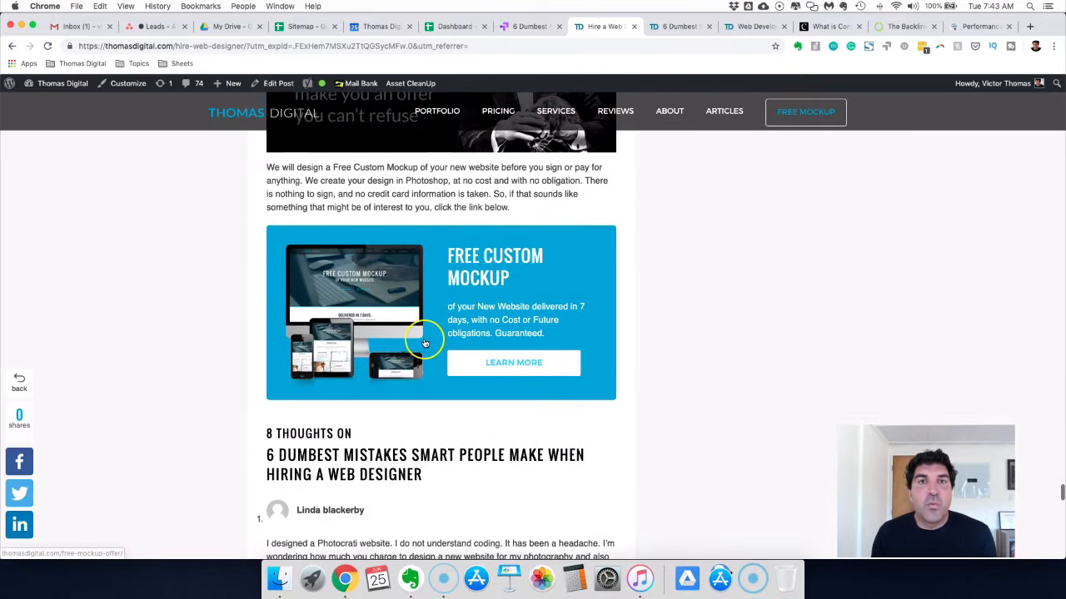
{"action": "scroll", "coordinate": [424, 343], "scroll_direction": "up", "scroll_amount": 10}
{"action": "scroll", "coordinate": [425, 343], "scroll_direction": "up", "scroll_amount": 10}
{"action": "scroll", "coordinate": [425, 343], "scroll_direction": "up", "scroll_amount": 5}
{"action": "scroll", "coordinate": [424, 343], "scroll_direction": "up", "scroll_amount": 5}
{"action": "scroll", "coordinate": [424, 343], "scroll_direction": "up", "scroll_amount": 10}
{"action": "scroll", "coordinate": [424, 343], "scroll_direction": "up", "scroll_amount": 10}
{"action": "scroll", "coordinate": [425, 343], "scroll_direction": "up", "scroll_amount": 10}
{"action": "scroll", "coordinate": [425, 343], "scroll_direction": "up", "scroll_amount": 8}
{"action": "scroll", "coordinate": [424, 343], "scroll_direction": "up", "scroll_amount": 10}
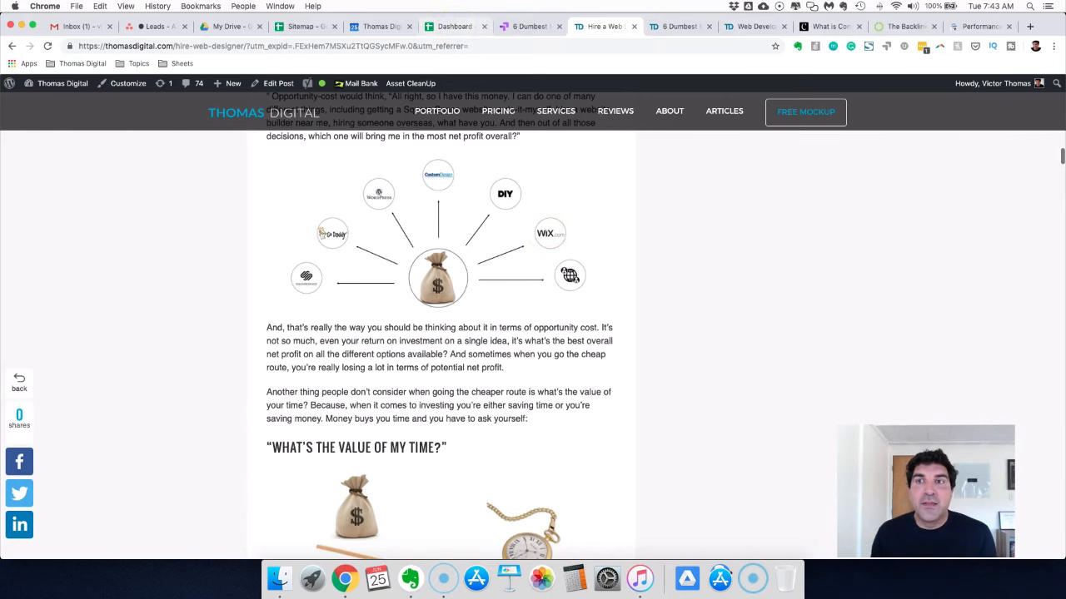
- Bring up the Dashboard sheet and select the /hire-web-designer/ row with its 0.71% conversion
{"action": "left_click", "coordinate": [455, 26]}
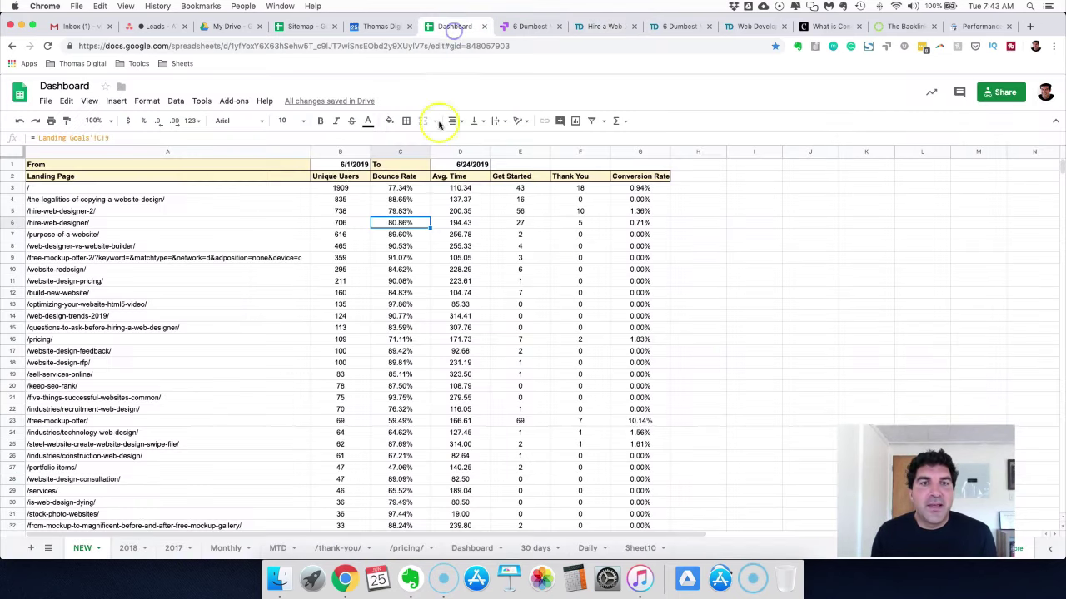
{"action": "left_click", "coordinate": [12, 222]}
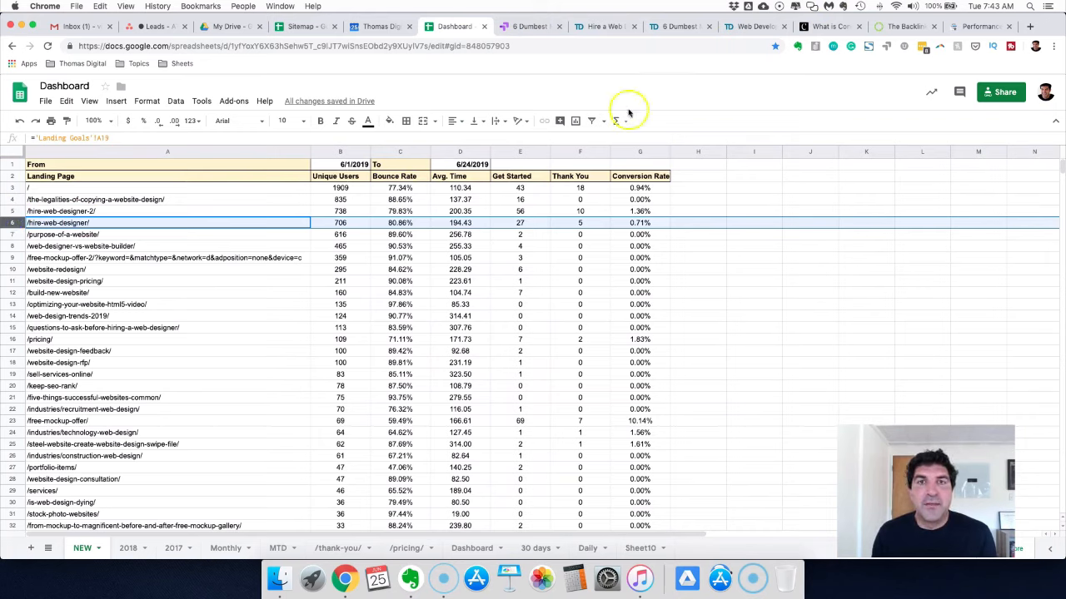
- Revisit Consulting.com's 'What Is Consulting?' article from Google results and its webinar sign-up page
{"action": "left_click", "coordinate": [832, 26]}
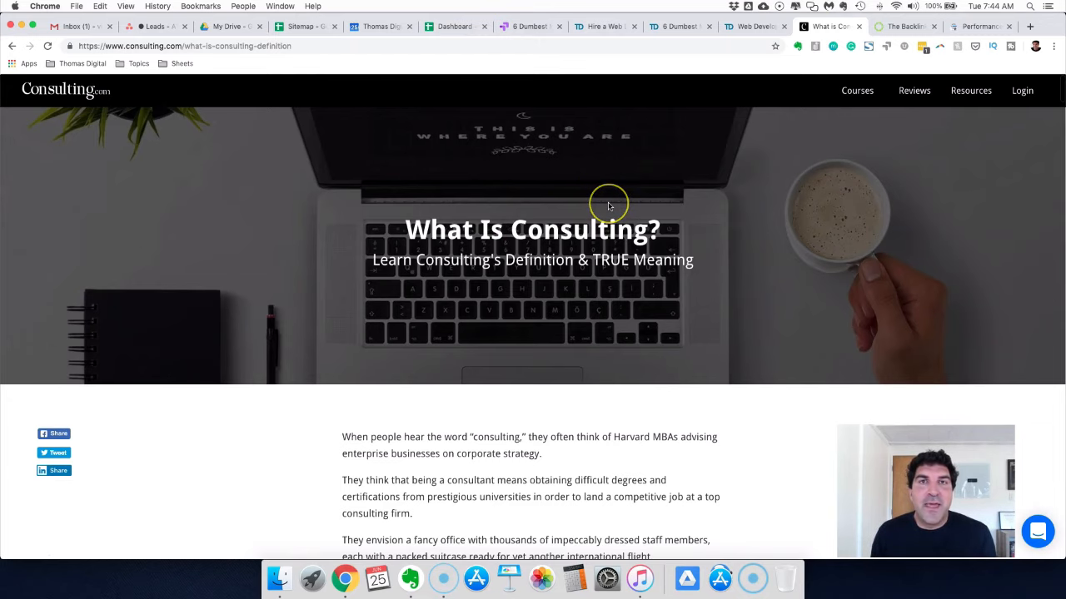
{"action": "scroll", "coordinate": [608, 205], "scroll_direction": "down", "scroll_amount": 5}
{"action": "scroll", "coordinate": [607, 205], "scroll_direction": "down", "scroll_amount": 5}
{"action": "scroll", "coordinate": [608, 205], "scroll_direction": "down", "scroll_amount": 5}
{"action": "scroll", "coordinate": [607, 206], "scroll_direction": "down", "scroll_amount": 3}
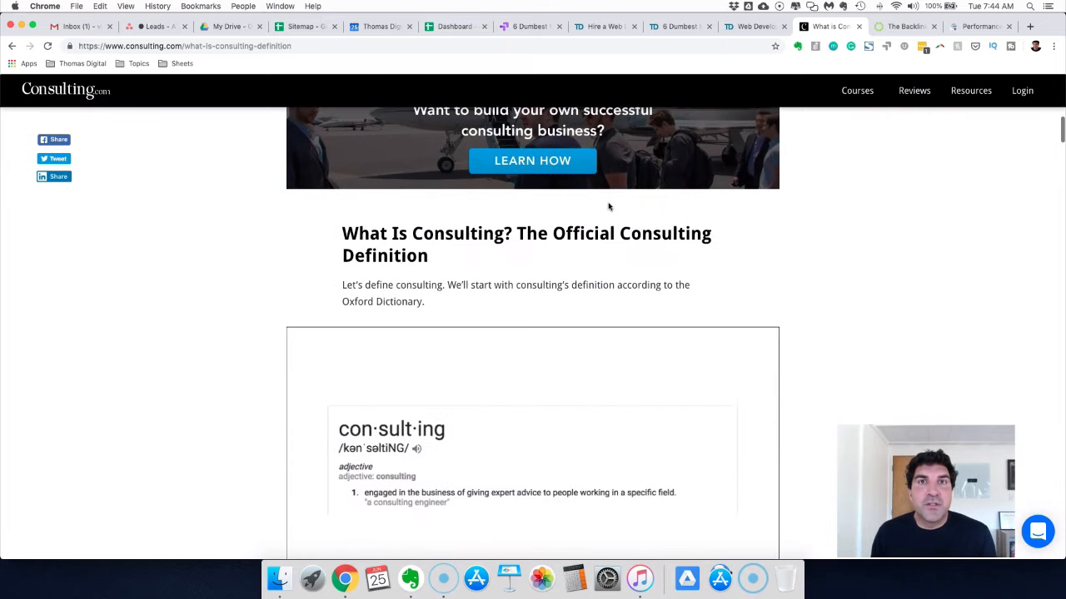
{"action": "key", "text": "super+Left"}
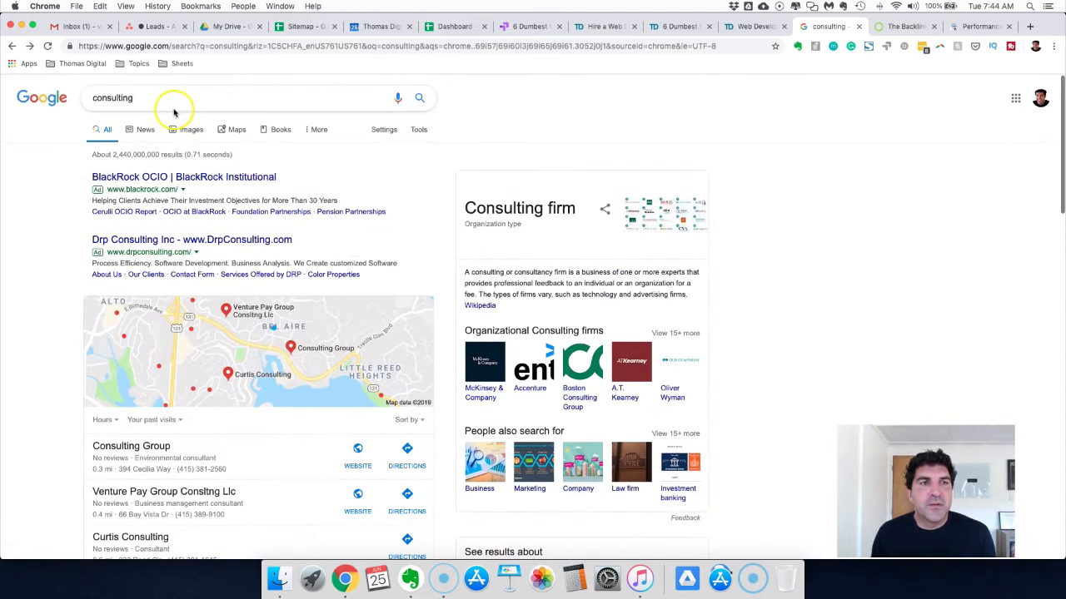
{"action": "scroll", "coordinate": [338, 230], "scroll_direction": "down", "scroll_amount": 2}
{"action": "scroll", "coordinate": [338, 230], "scroll_direction": "down", "scroll_amount": 5}
{"action": "scroll", "coordinate": [338, 230], "scroll_direction": "down", "scroll_amount": 4}
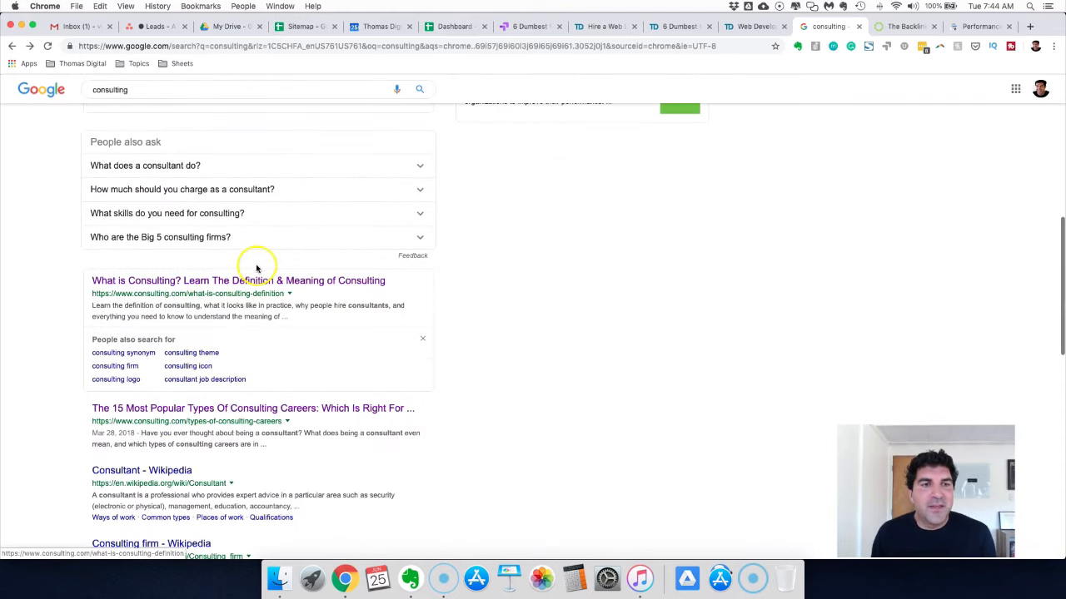
{"action": "left_click", "coordinate": [258, 280]}
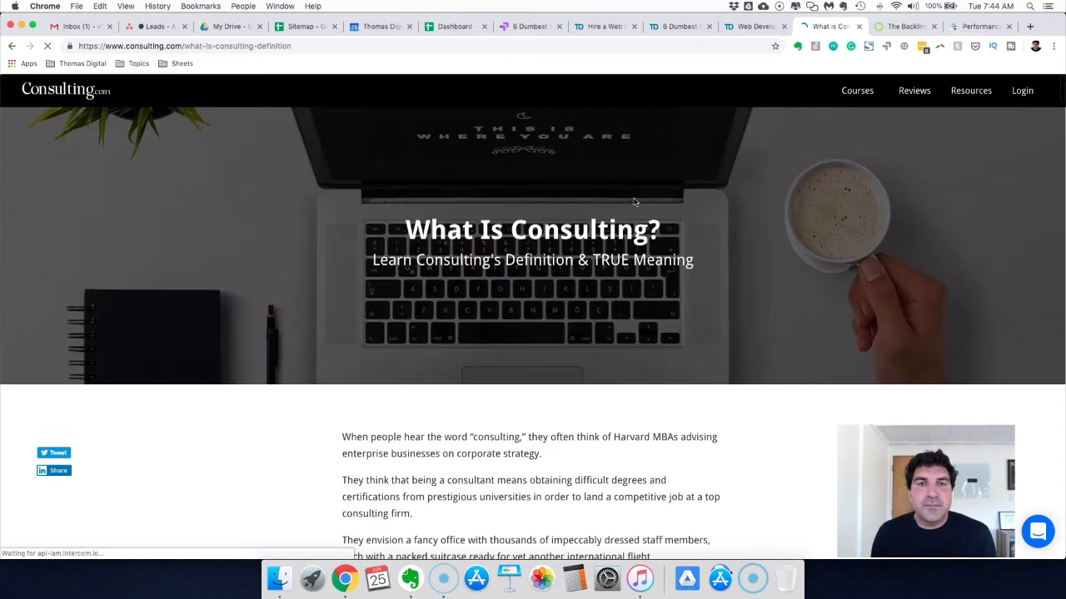
{"action": "scroll", "coordinate": [635, 200], "scroll_direction": "down", "scroll_amount": 5}
{"action": "scroll", "coordinate": [634, 200], "scroll_direction": "down", "scroll_amount": 5}
{"action": "scroll", "coordinate": [634, 200], "scroll_direction": "down", "scroll_amount": 1}
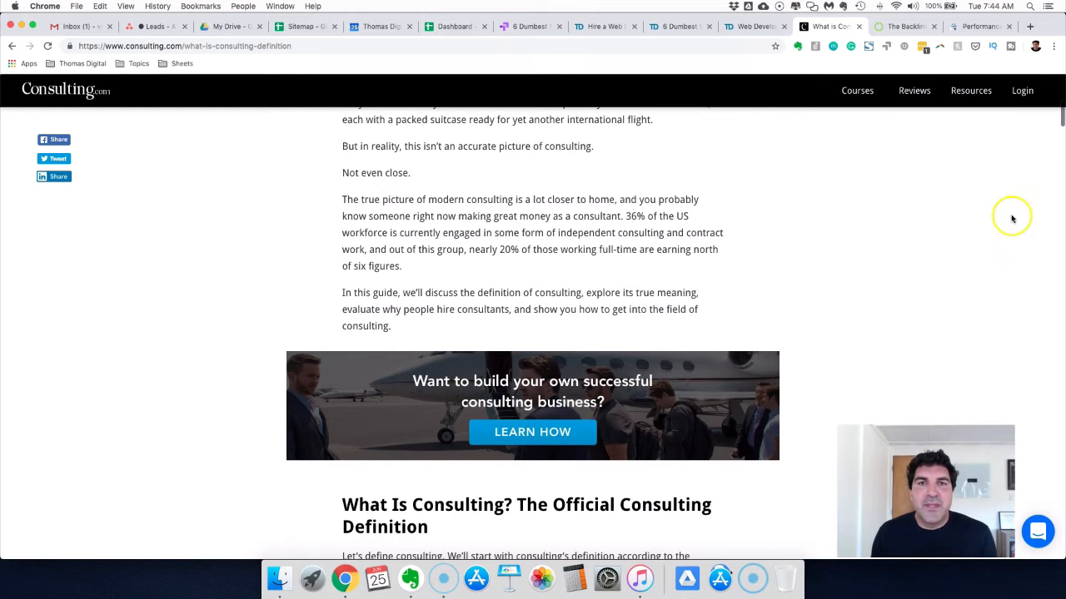
{"action": "scroll", "coordinate": [571, 141], "scroll_direction": "down", "scroll_amount": 2}
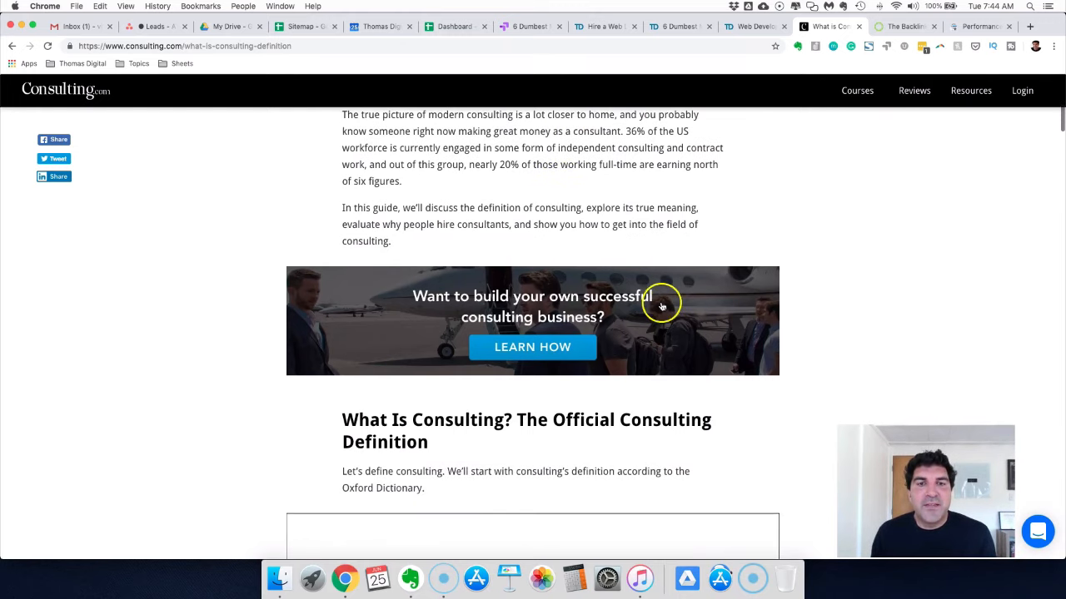
{"action": "scroll", "coordinate": [596, 330], "scroll_direction": "down", "scroll_amount": 10}
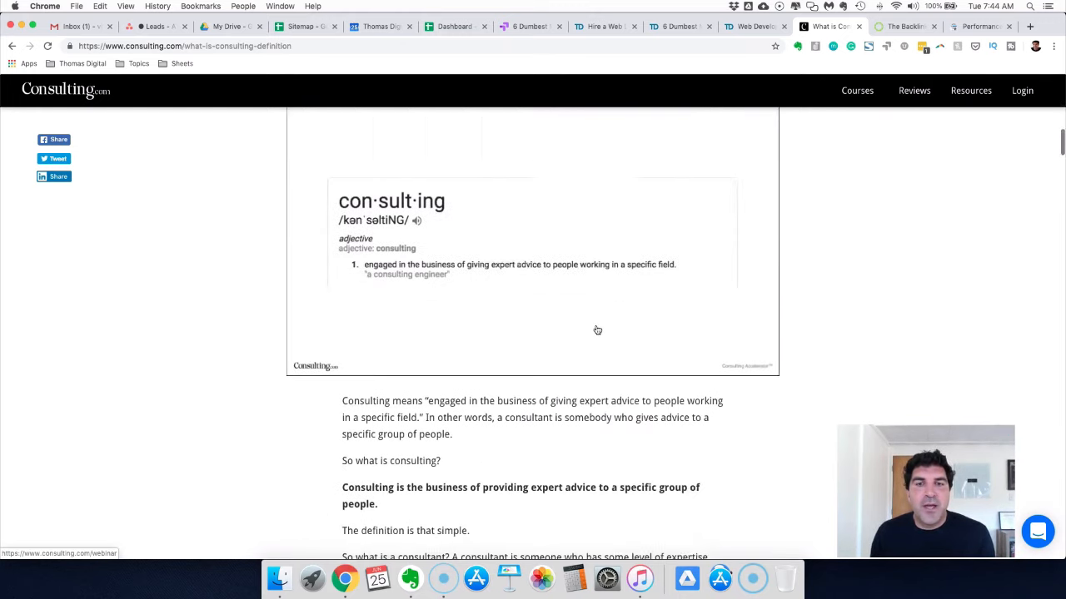
{"action": "scroll", "coordinate": [596, 329], "scroll_direction": "down", "scroll_amount": 10}
{"action": "scroll", "coordinate": [596, 330], "scroll_direction": "down", "scroll_amount": 10}
{"action": "scroll", "coordinate": [596, 330], "scroll_direction": "down", "scroll_amount": 8}
{"action": "scroll", "coordinate": [596, 330], "scroll_direction": "down", "scroll_amount": 10}
{"action": "scroll", "coordinate": [596, 330], "scroll_direction": "down", "scroll_amount": 6}
{"action": "scroll", "coordinate": [596, 330], "scroll_direction": "down", "scroll_amount": 10}
{"action": "scroll", "coordinate": [596, 330], "scroll_direction": "down", "scroll_amount": 10}
{"action": "scroll", "coordinate": [596, 330], "scroll_direction": "down", "scroll_amount": 1}
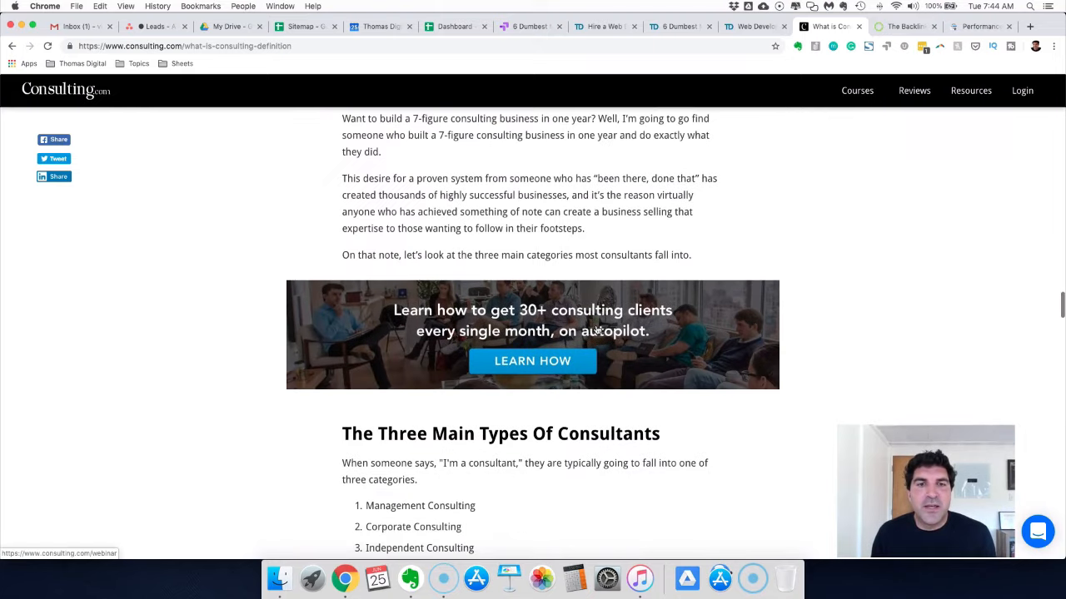
{"action": "scroll", "coordinate": [590, 343], "scroll_direction": "down", "scroll_amount": 8}
{"action": "scroll", "coordinate": [590, 344], "scroll_direction": "down", "scroll_amount": 5}
{"action": "scroll", "coordinate": [537, 320], "scroll_direction": "up", "scroll_amount": 12}
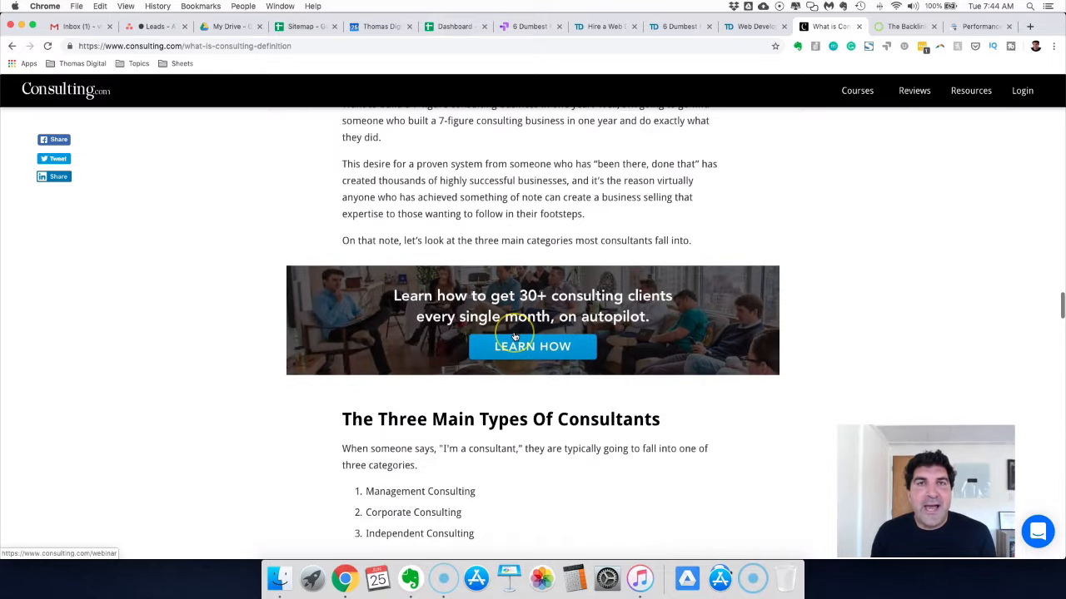
{"action": "scroll", "coordinate": [514, 335], "scroll_direction": "down", "scroll_amount": 10}
{"action": "scroll", "coordinate": [514, 336], "scroll_direction": "down", "scroll_amount": 10}
{"action": "scroll", "coordinate": [513, 336], "scroll_direction": "down", "scroll_amount": 10}
{"action": "scroll", "coordinate": [513, 335], "scroll_direction": "down", "scroll_amount": 8}
{"action": "scroll", "coordinate": [514, 335], "scroll_direction": "down", "scroll_amount": 10}
{"action": "scroll", "coordinate": [513, 336], "scroll_direction": "down", "scroll_amount": 10}
{"action": "scroll", "coordinate": [514, 336], "scroll_direction": "up", "scroll_amount": 5}
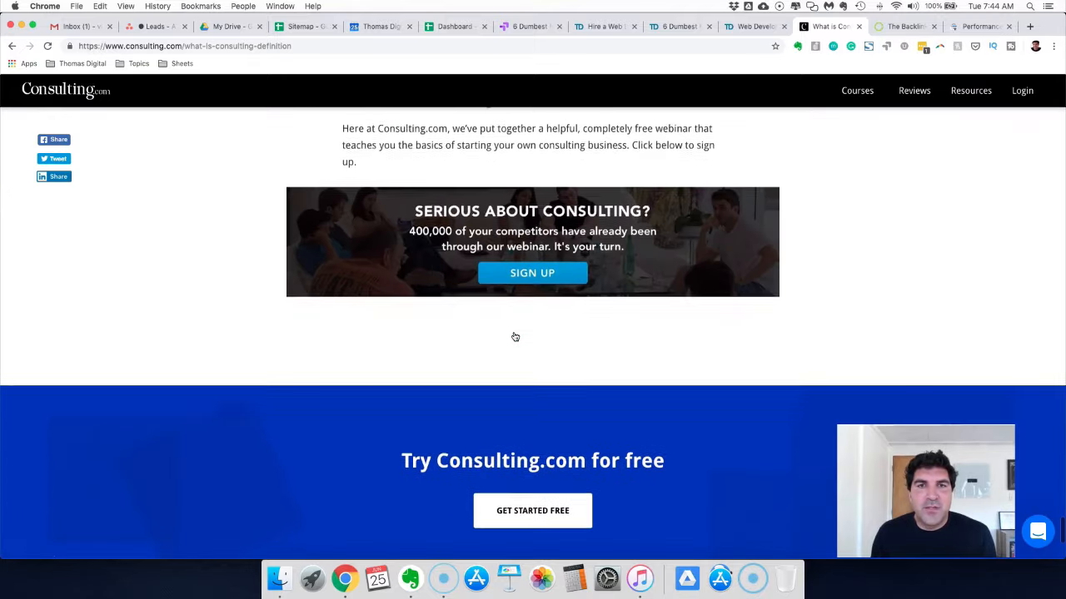
{"action": "left_click", "coordinate": [531, 292]}
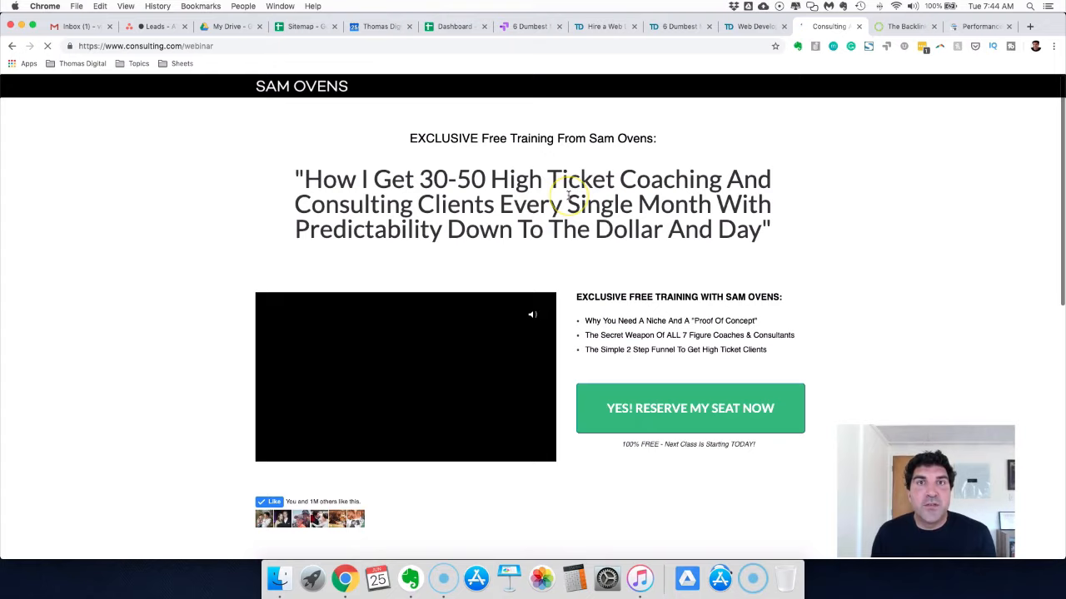
{"action": "scroll", "coordinate": [569, 196], "scroll_direction": "left", "scroll_amount": 5}
{"action": "scroll", "coordinate": [633, 108], "scroll_direction": "up", "scroll_amount": 10}
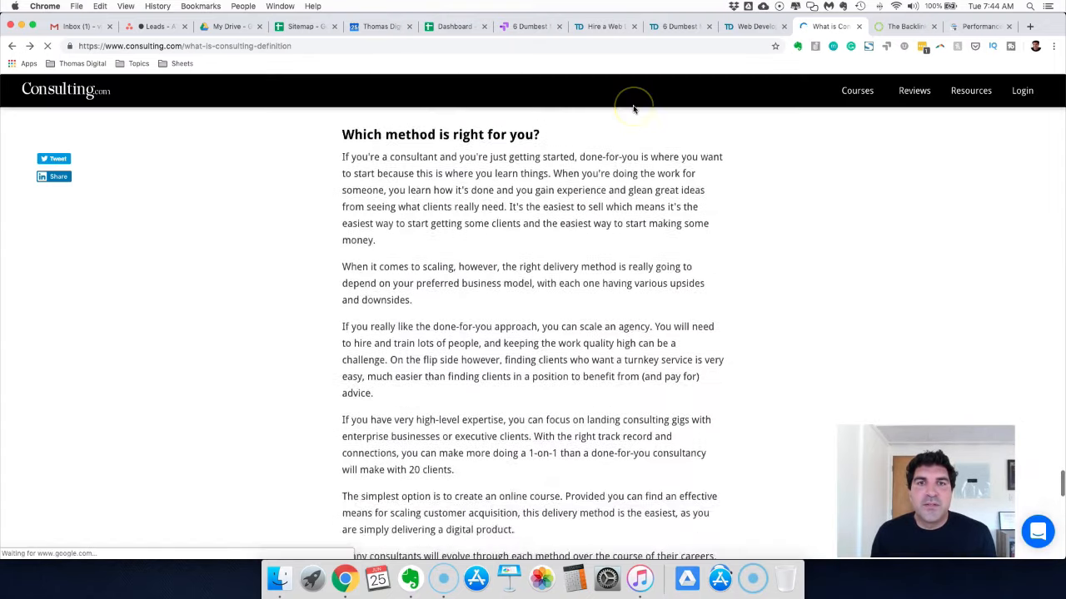
{"action": "scroll", "coordinate": [593, 233], "scroll_direction": "up", "scroll_amount": 3}
{"action": "scroll", "coordinate": [593, 233], "scroll_direction": "up", "scroll_amount": 10}
{"action": "scroll", "coordinate": [592, 225], "scroll_direction": "up", "scroll_amount": 6}
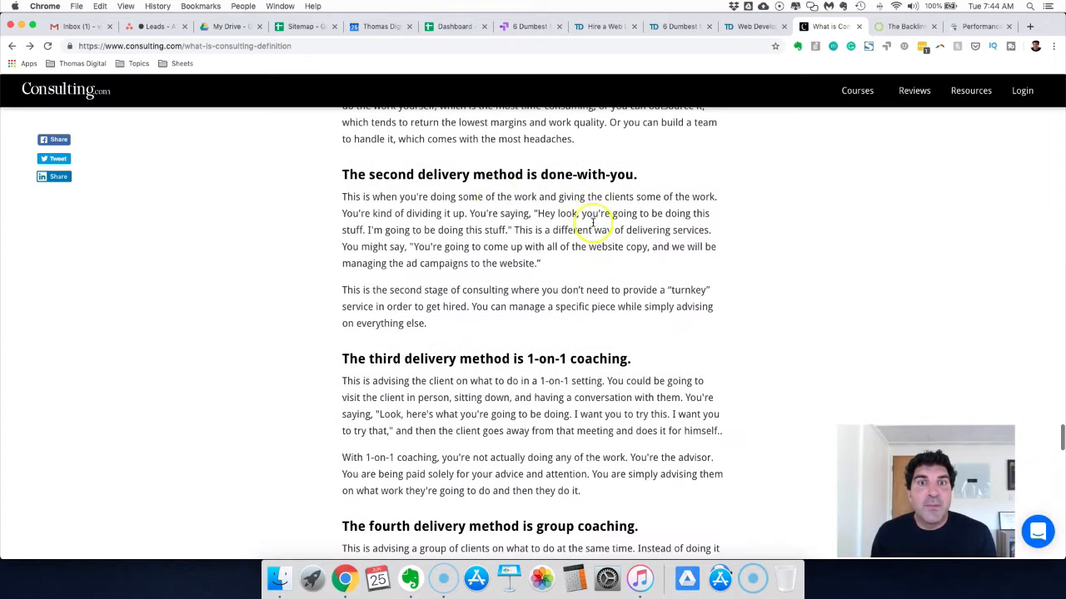
{"action": "scroll", "coordinate": [512, 243], "scroll_direction": "up", "scroll_amount": 8}
{"action": "scroll", "coordinate": [512, 243], "scroll_direction": "up", "scroll_amount": 6}
{"action": "scroll", "coordinate": [512, 243], "scroll_direction": "up", "scroll_amount": 2}
{"action": "scroll", "coordinate": [512, 243], "scroll_direction": "up", "scroll_amount": 8}
{"action": "scroll", "coordinate": [512, 243], "scroll_direction": "up", "scroll_amount": 8}
{"action": "scroll", "coordinate": [512, 243], "scroll_direction": "up", "scroll_amount": 3}
{"action": "scroll", "coordinate": [512, 243], "scroll_direction": "up", "scroll_amount": 10}
{"action": "scroll", "coordinate": [545, 193], "scroll_direction": "up", "scroll_amount": 4}
{"action": "scroll", "coordinate": [583, 267], "scroll_direction": "up", "scroll_amount": 10}
{"action": "scroll", "coordinate": [583, 266], "scroll_direction": "up", "scroll_amount": 3}
- Flip between the original hire-web-designer article and its single-column variant with inline banners
{"action": "left_click", "coordinate": [679, 26]}
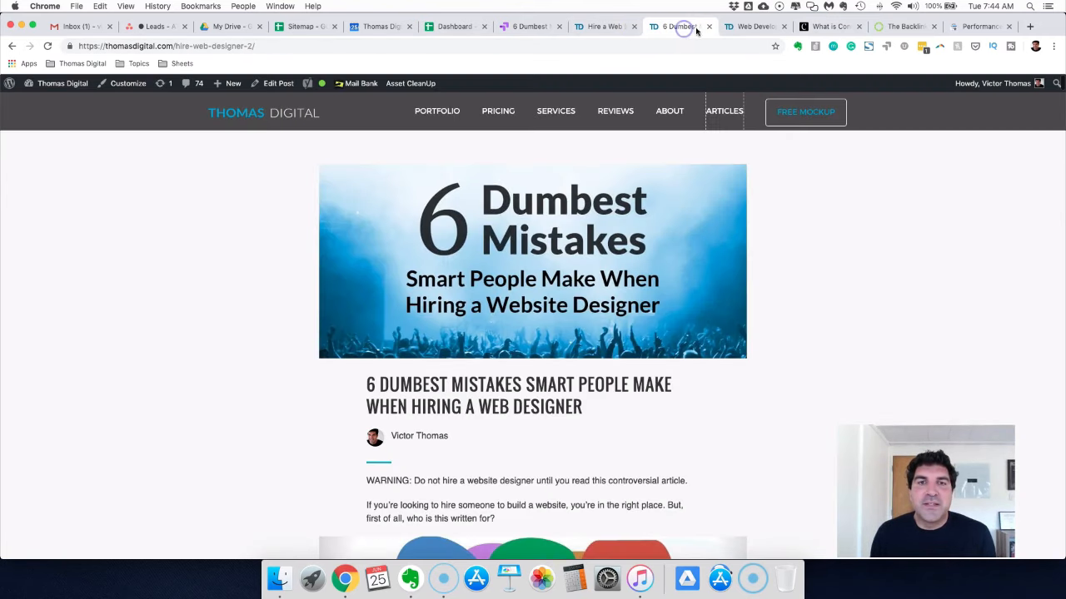
{"action": "left_click", "coordinate": [754, 27]}
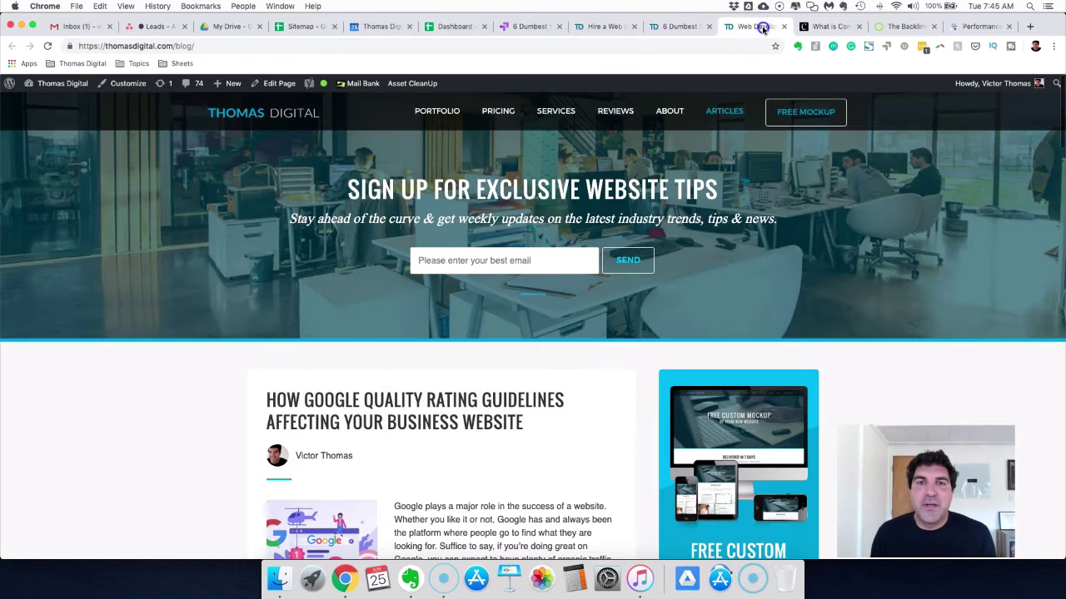
{"action": "left_click", "coordinate": [678, 27]}
{"action": "left_click", "coordinate": [602, 27]}
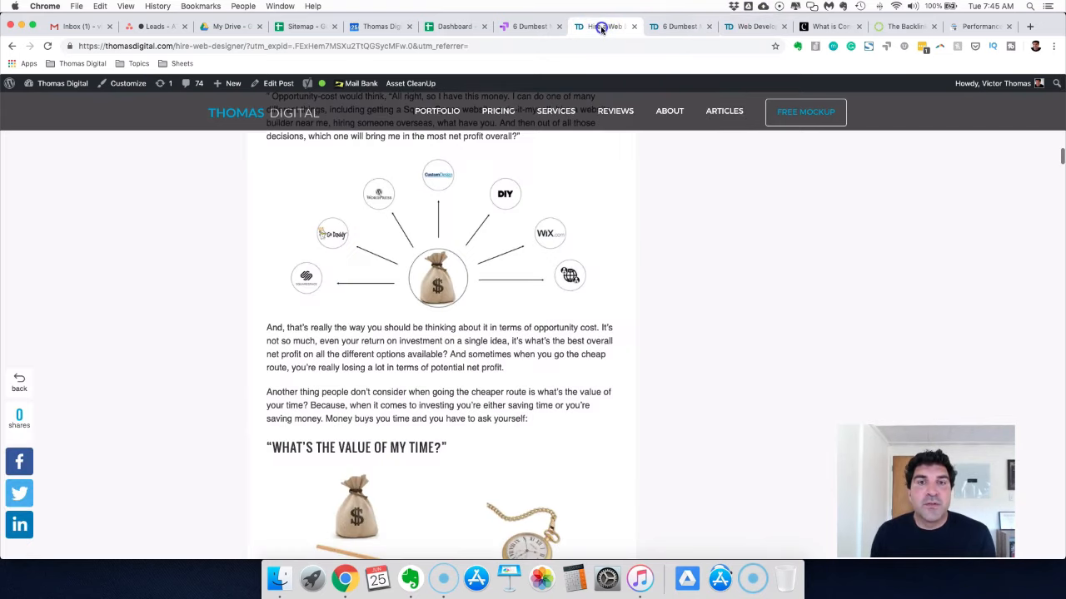
{"action": "scroll", "coordinate": [578, 309], "scroll_direction": "up", "scroll_amount": 10}
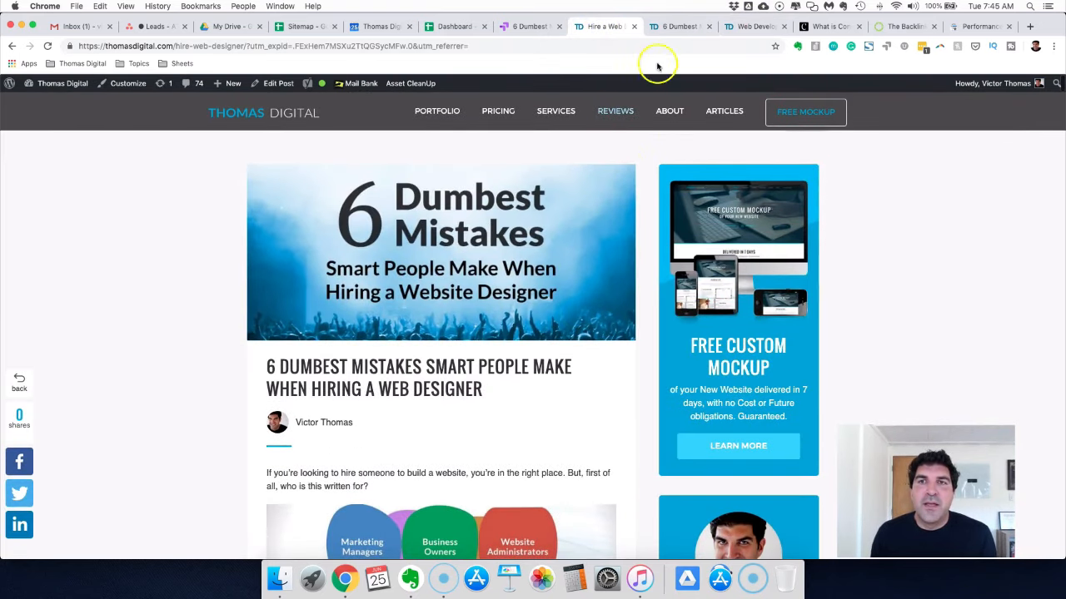
{"action": "left_click", "coordinate": [679, 27]}
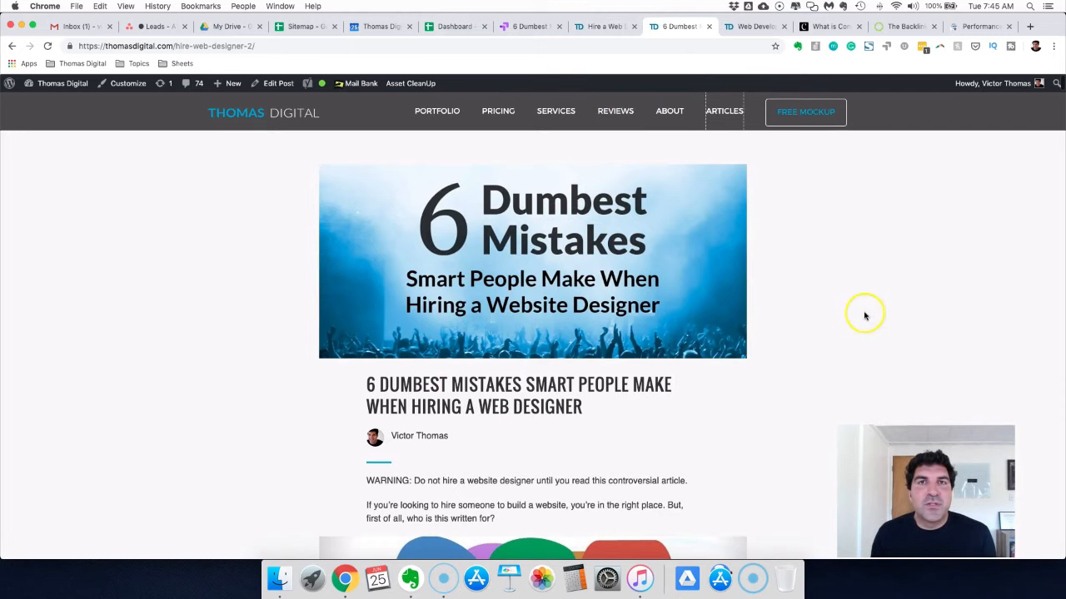
{"action": "scroll", "coordinate": [683, 330], "scroll_direction": "down", "scroll_amount": 8}
{"action": "scroll", "coordinate": [683, 329], "scroll_direction": "down", "scroll_amount": 8}
{"action": "scroll", "coordinate": [683, 330], "scroll_direction": "down", "scroll_amount": 8}
{"action": "scroll", "coordinate": [683, 329], "scroll_direction": "down", "scroll_amount": 6}
{"action": "scroll", "coordinate": [683, 330], "scroll_direction": "up", "scroll_amount": 4}
{"action": "scroll", "coordinate": [682, 250], "scroll_direction": "up", "scroll_amount": 1}
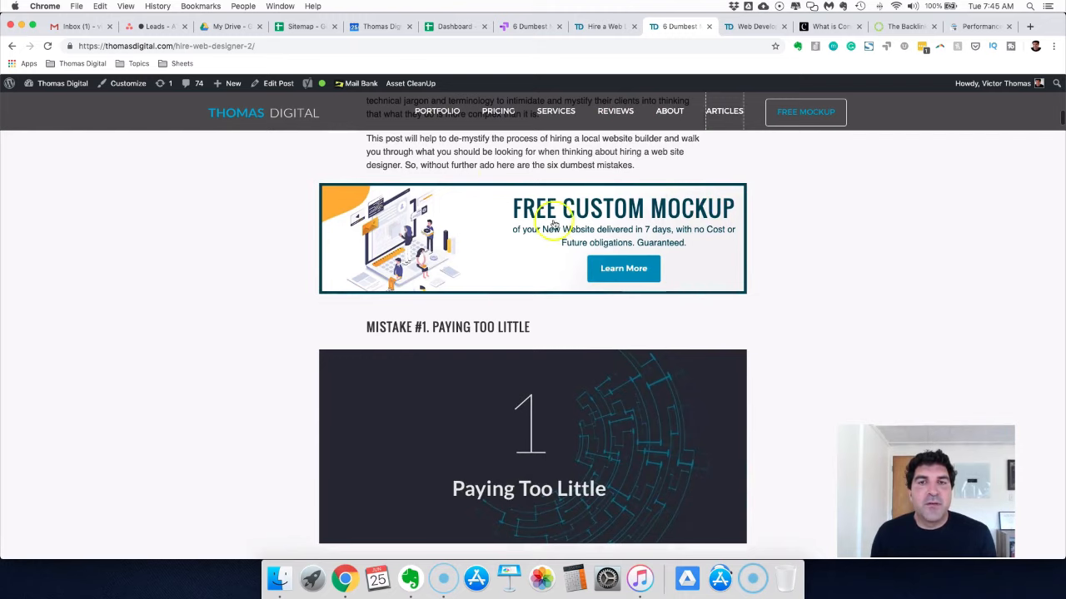
{"action": "scroll", "coordinate": [641, 250], "scroll_direction": "down", "scroll_amount": 10}
{"action": "scroll", "coordinate": [641, 249], "scroll_direction": "down", "scroll_amount": 8}
{"action": "scroll", "coordinate": [641, 250], "scroll_direction": "down", "scroll_amount": 10}
{"action": "scroll", "coordinate": [641, 250], "scroll_direction": "up", "scroll_amount": 3}
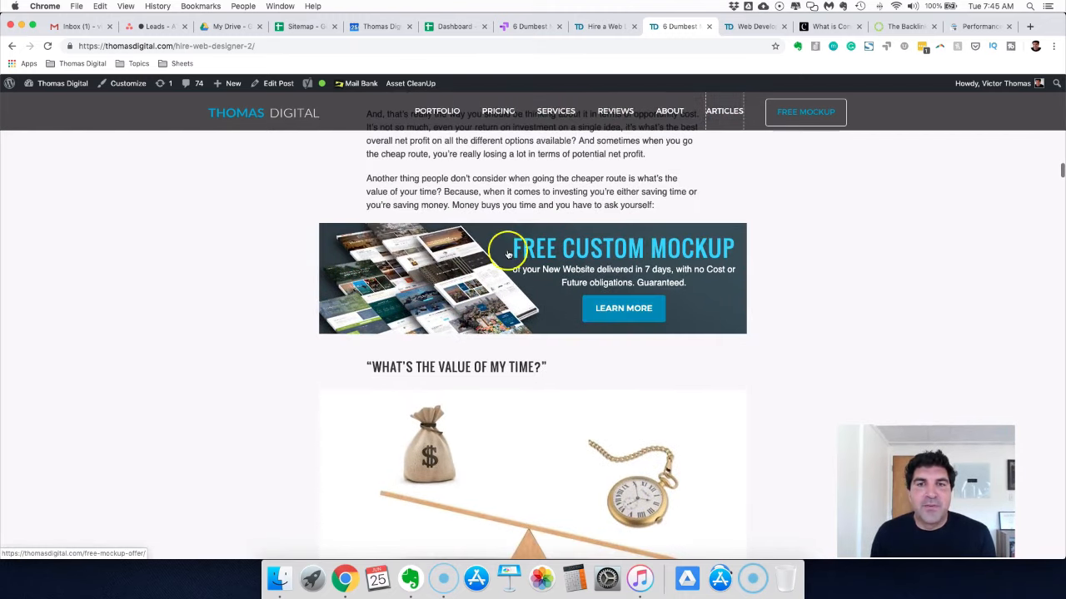
{"action": "scroll", "coordinate": [582, 258], "scroll_direction": "down", "scroll_amount": 2}
{"action": "scroll", "coordinate": [586, 261], "scroll_direction": "up", "scroll_amount": 10}
{"action": "scroll", "coordinate": [586, 261], "scroll_direction": "down", "scroll_amount": 10}
{"action": "scroll", "coordinate": [586, 261], "scroll_direction": "down", "scroll_amount": 10}
{"action": "scroll", "coordinate": [586, 262], "scroll_direction": "down", "scroll_amount": 10}
{"action": "scroll", "coordinate": [586, 261], "scroll_direction": "down", "scroll_amount": 10}
{"action": "scroll", "coordinate": [587, 262], "scroll_direction": "down", "scroll_amount": 5}
{"action": "scroll", "coordinate": [586, 262], "scroll_direction": "down", "scroll_amount": 8}
{"action": "scroll", "coordinate": [540, 223], "scroll_direction": "up", "scroll_amount": 1}
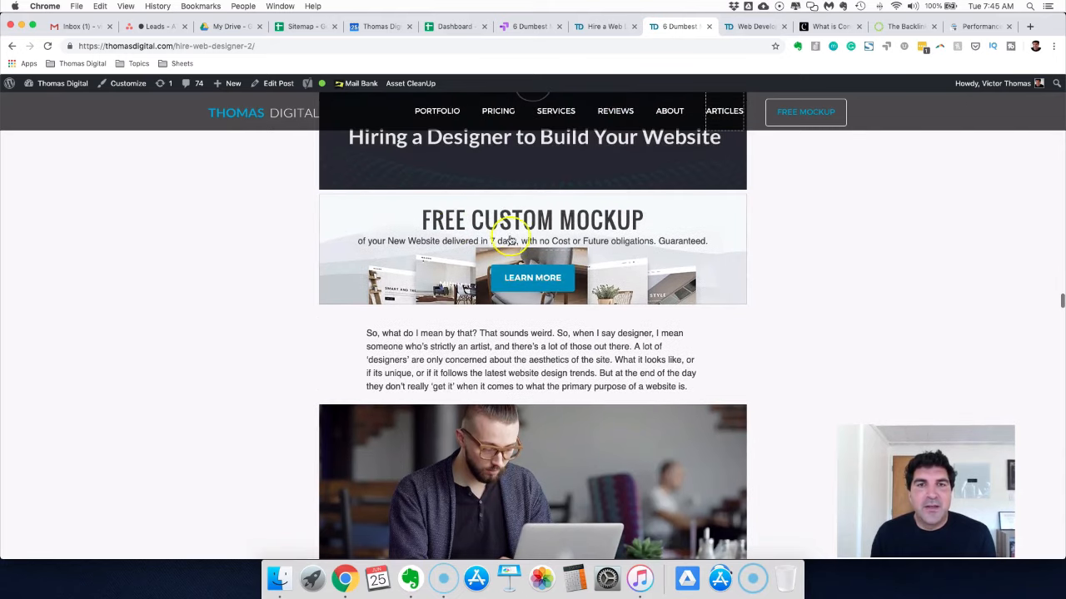
{"action": "scroll", "coordinate": [539, 223], "scroll_direction": "down", "scroll_amount": 10}
{"action": "scroll", "coordinate": [540, 223], "scroll_direction": "down", "scroll_amount": 8}
{"action": "scroll", "coordinate": [524, 260], "scroll_direction": "down", "scroll_amount": 8}
{"action": "scroll", "coordinate": [525, 259], "scroll_direction": "down", "scroll_amount": 10}
{"action": "scroll", "coordinate": [524, 259], "scroll_direction": "down", "scroll_amount": 8}
{"action": "scroll", "coordinate": [582, 242], "scroll_direction": "down", "scroll_amount": 3}
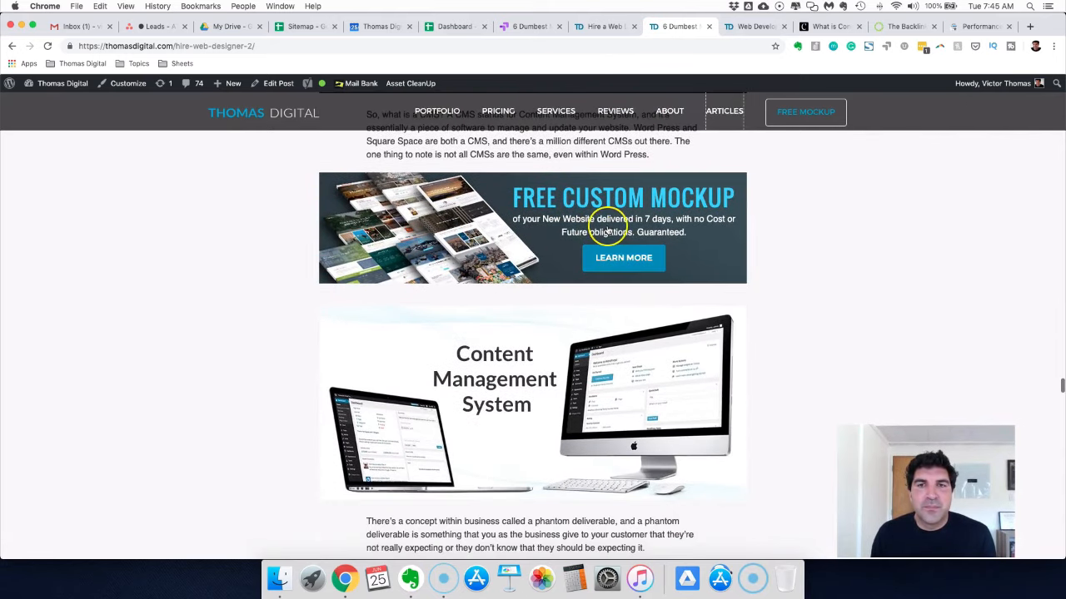
{"action": "scroll", "coordinate": [608, 229], "scroll_direction": "down", "scroll_amount": 10}
{"action": "scroll", "coordinate": [607, 230], "scroll_direction": "down", "scroll_amount": 10}
{"action": "scroll", "coordinate": [608, 230], "scroll_direction": "down", "scroll_amount": 8}
{"action": "scroll", "coordinate": [608, 230], "scroll_direction": "down", "scroll_amount": 8}
{"action": "scroll", "coordinate": [608, 230], "scroll_direction": "down", "scroll_amount": 10}
{"action": "scroll", "coordinate": [607, 230], "scroll_direction": "down", "scroll_amount": 10}
{"action": "scroll", "coordinate": [608, 230], "scroll_direction": "down", "scroll_amount": 10}
{"action": "scroll", "coordinate": [608, 230], "scroll_direction": "up", "scroll_amount": 3}
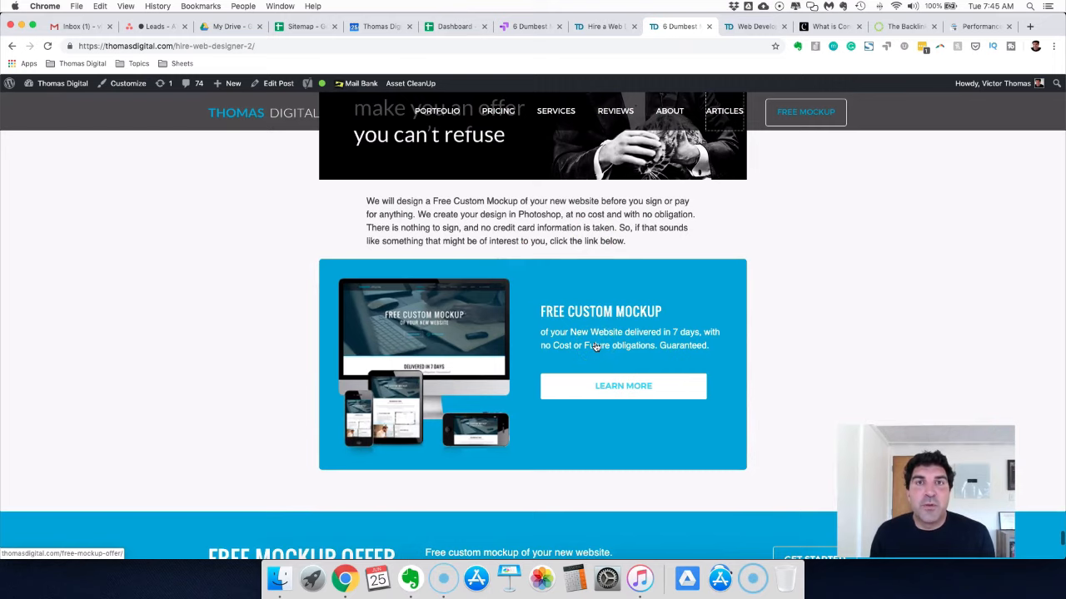
- Open the '6 Dumbest Mistakes - Single Column Design' experiment from the Optimize experiences list
{"action": "left_click", "coordinate": [531, 27]}
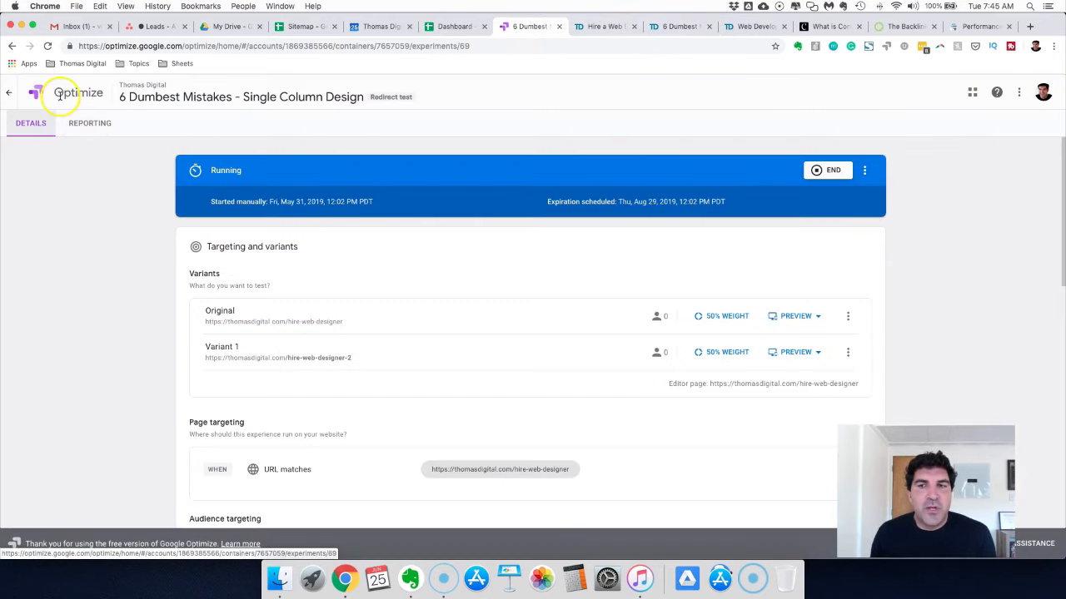
{"action": "left_click", "coordinate": [38, 94]}
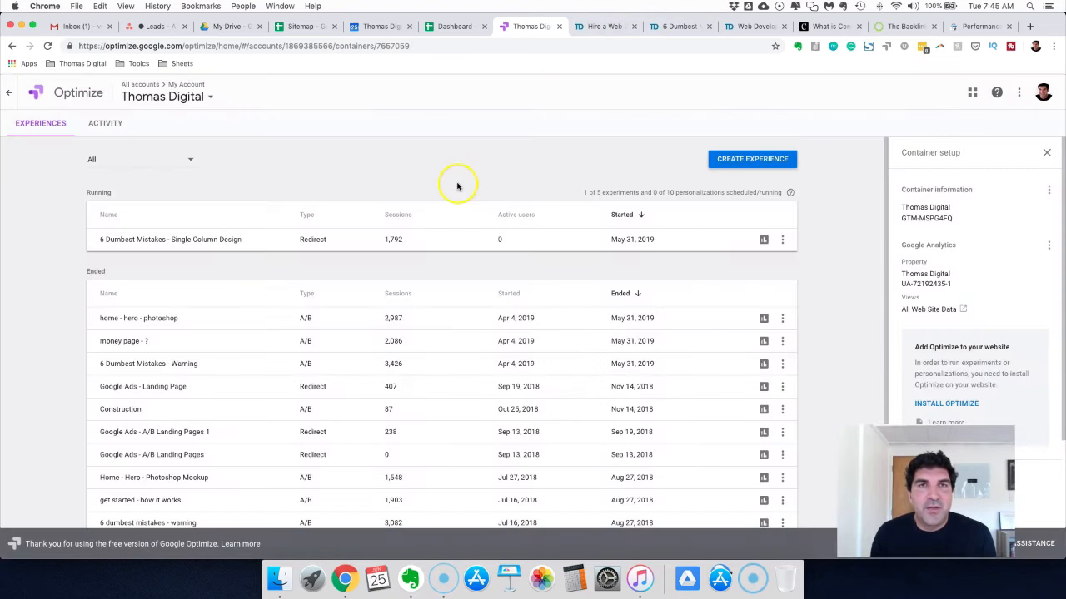
{"action": "left_click", "coordinate": [194, 240]}
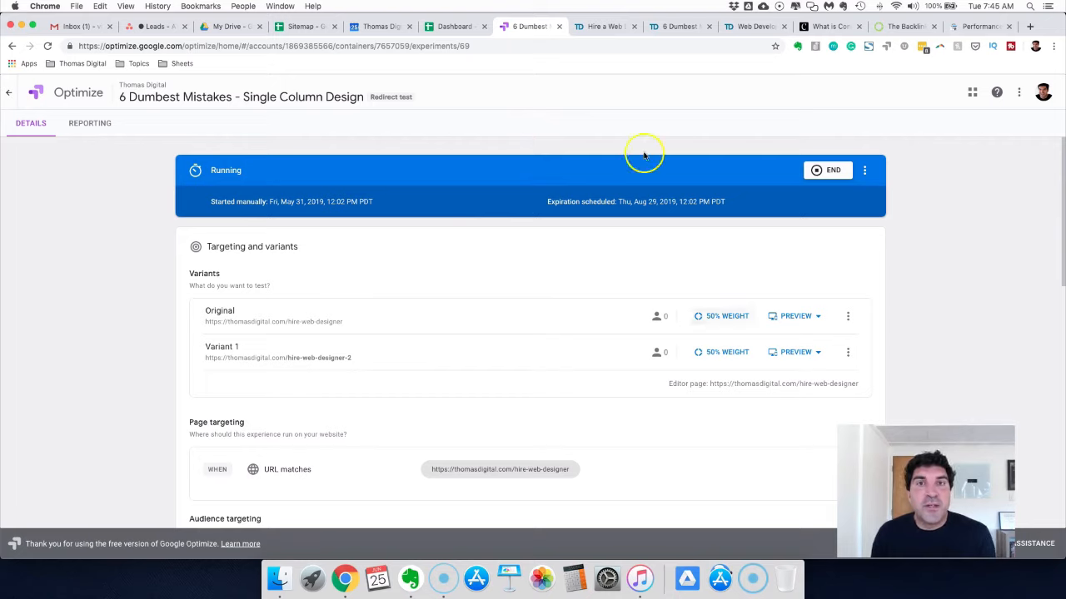
- Compare the Original and Variant 1 article pages against the experiment details
{"action": "left_click", "coordinate": [604, 26]}
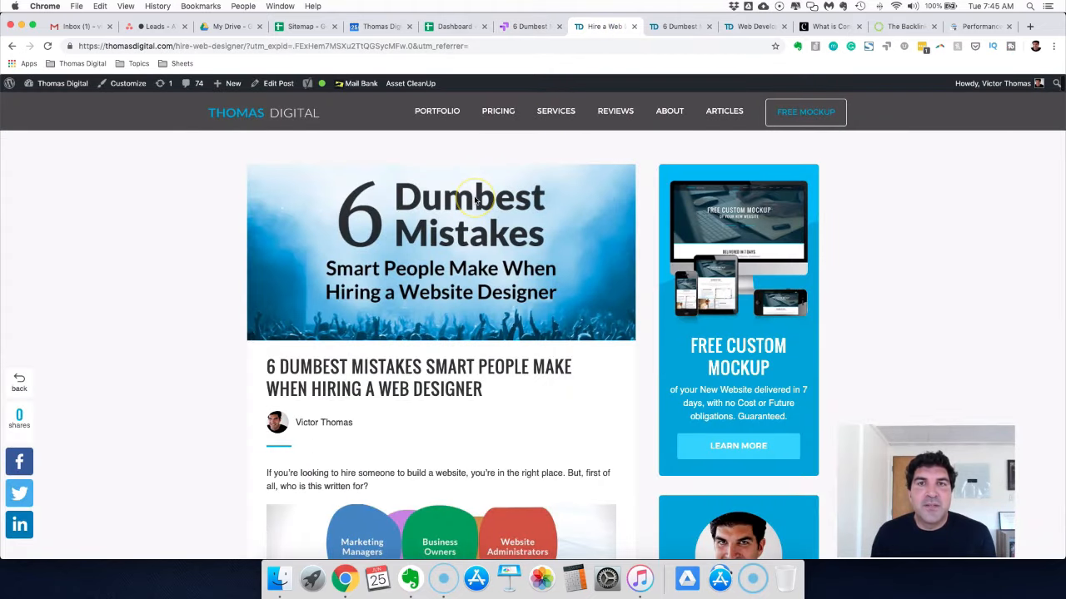
{"action": "scroll", "coordinate": [475, 200], "scroll_direction": "down", "scroll_amount": 5}
{"action": "scroll", "coordinate": [474, 199], "scroll_direction": "up", "scroll_amount": 6}
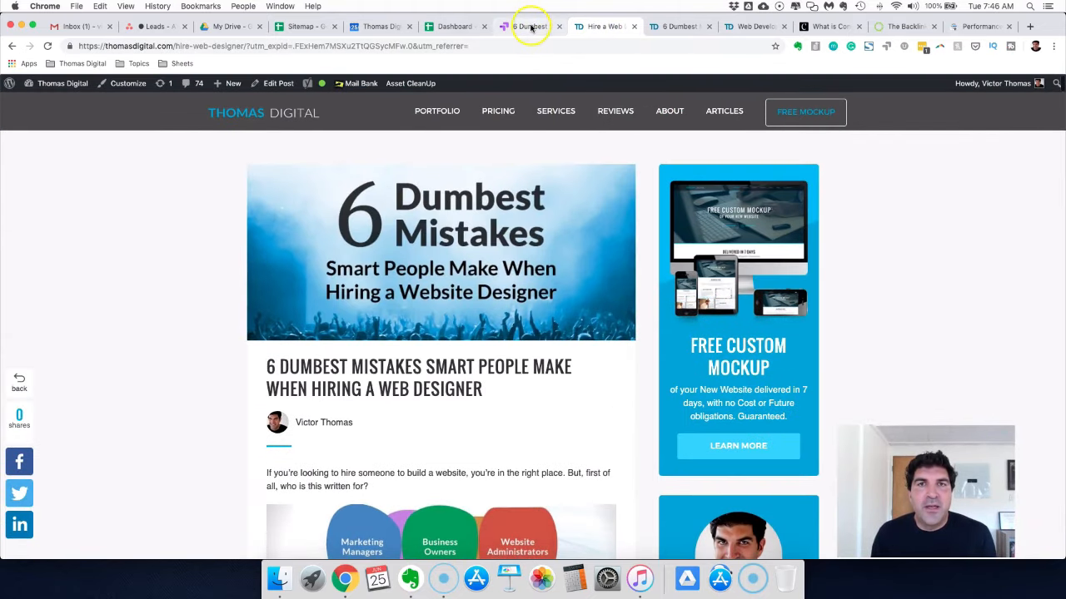
{"action": "left_click", "coordinate": [517, 27]}
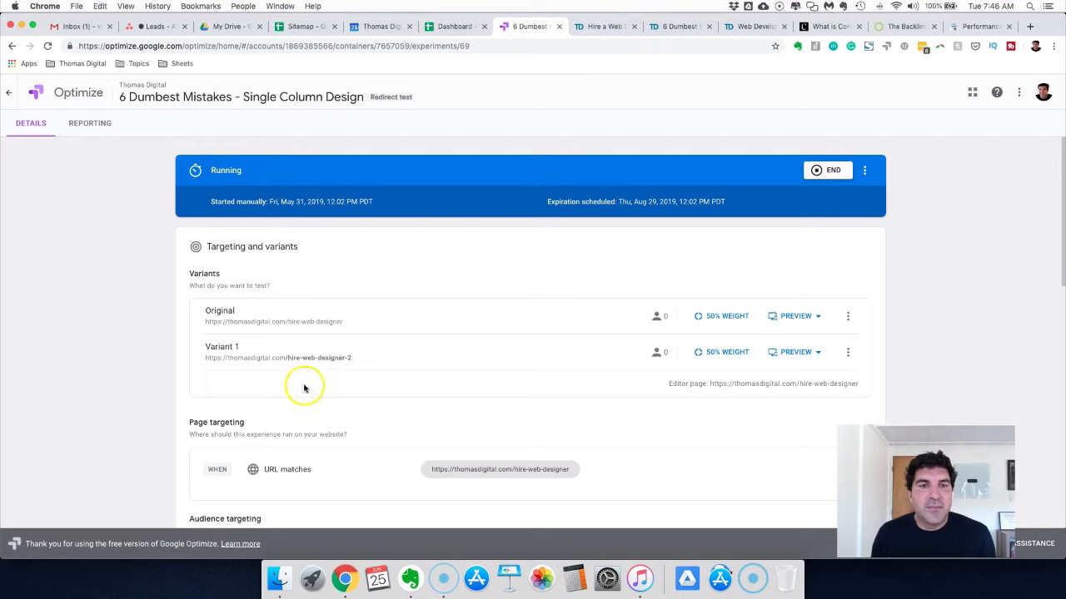
{"action": "left_click", "coordinate": [679, 26]}
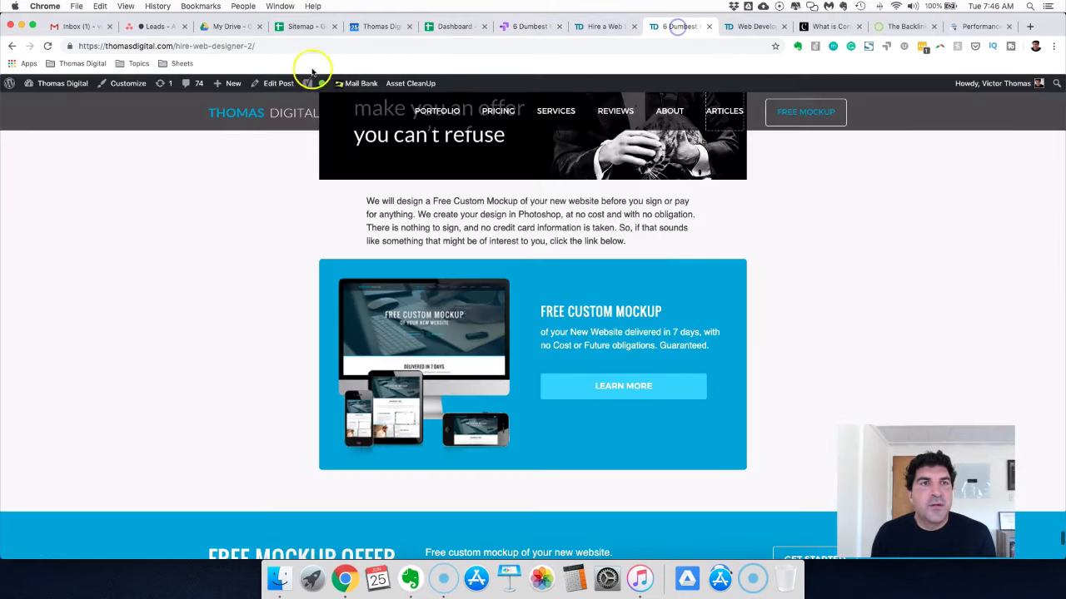
{"action": "scroll", "coordinate": [528, 224], "scroll_direction": "down", "scroll_amount": 10}
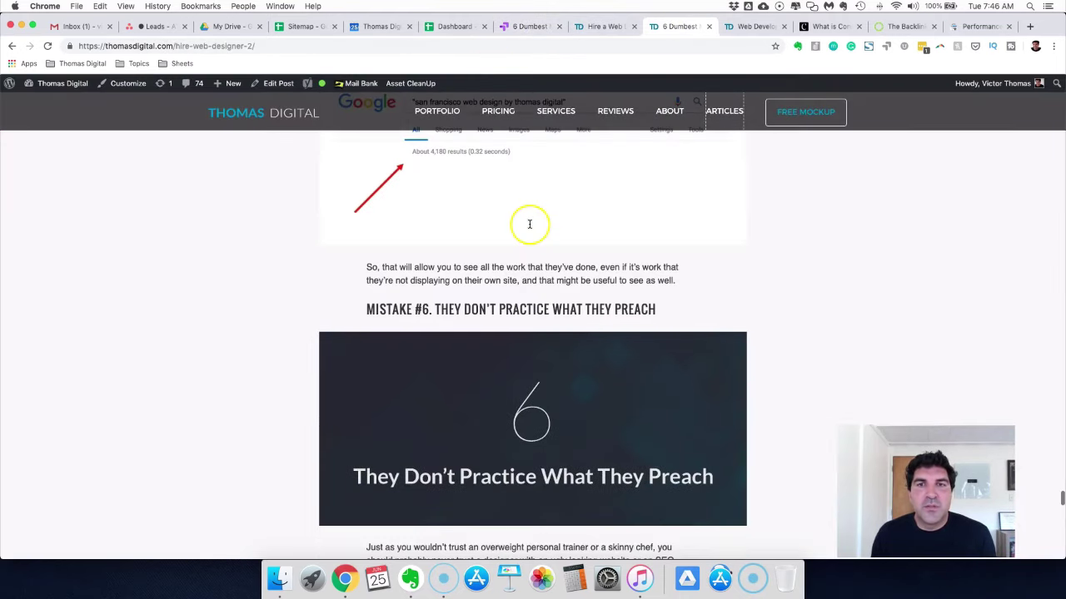
{"action": "left_click", "coordinate": [603, 27]}
{"action": "left_click", "coordinate": [518, 27]}
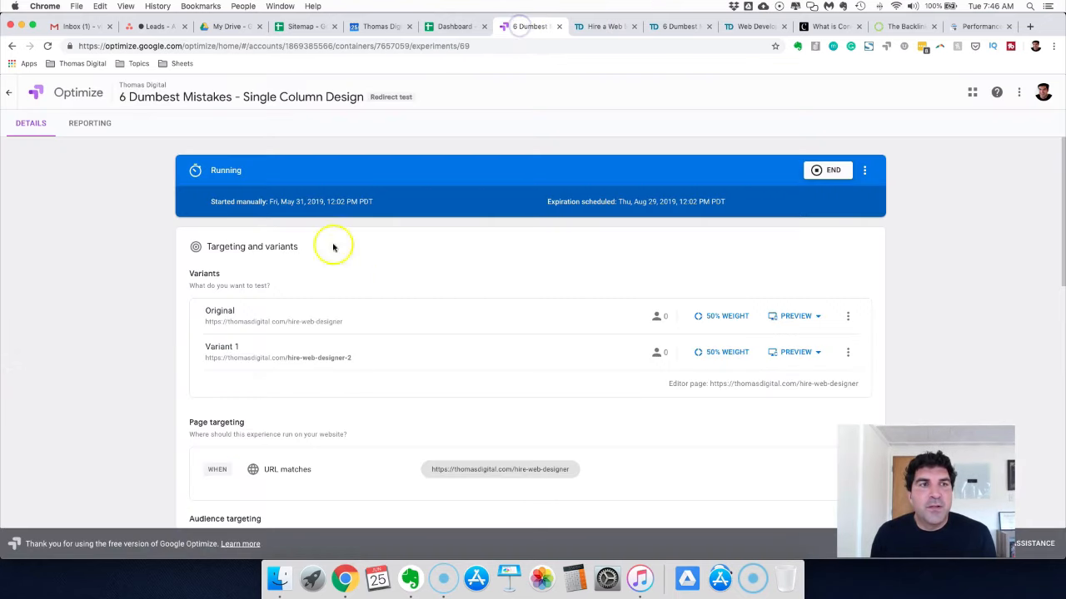
- Show the experiment report with Variant 1 at 19 conversions versus the Original's 8
{"action": "left_click", "coordinate": [90, 123]}
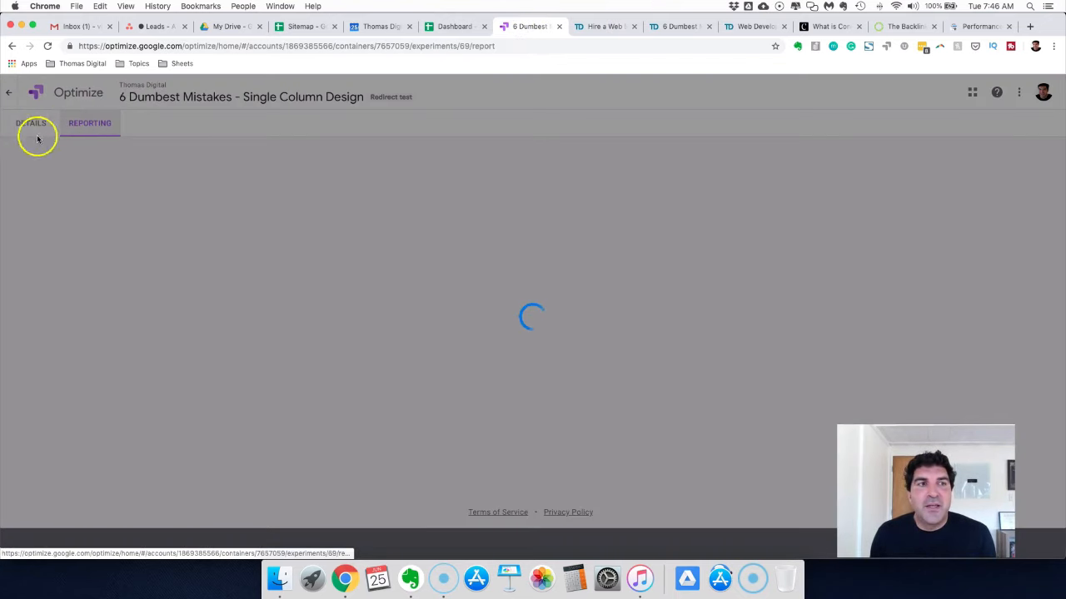
{"action": "scroll", "coordinate": [318, 301], "scroll_direction": "down", "scroll_amount": 2}
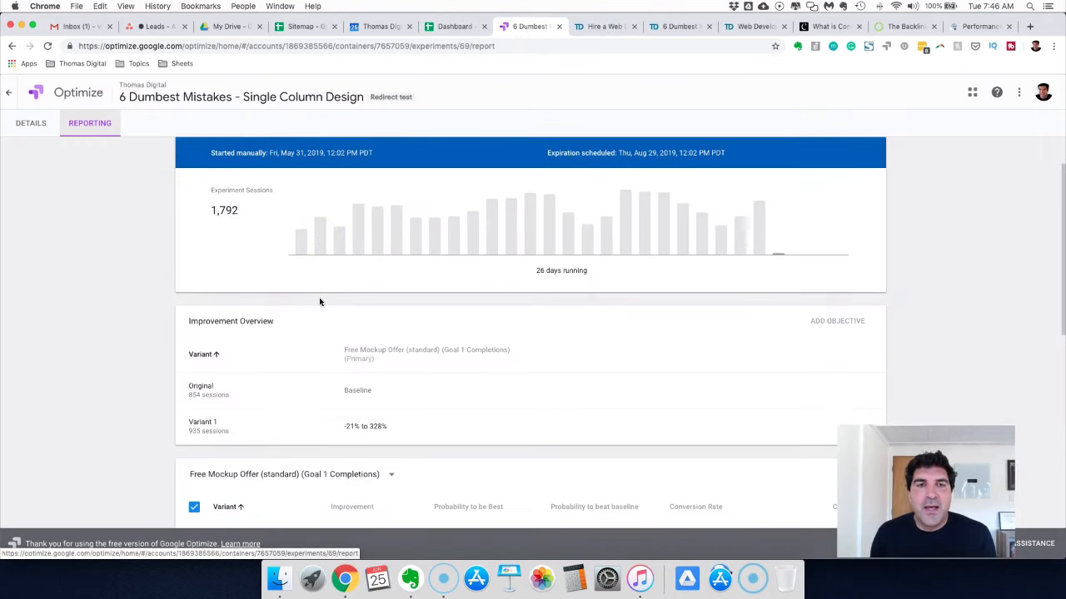
{"action": "scroll", "coordinate": [319, 302], "scroll_direction": "down", "scroll_amount": 2}
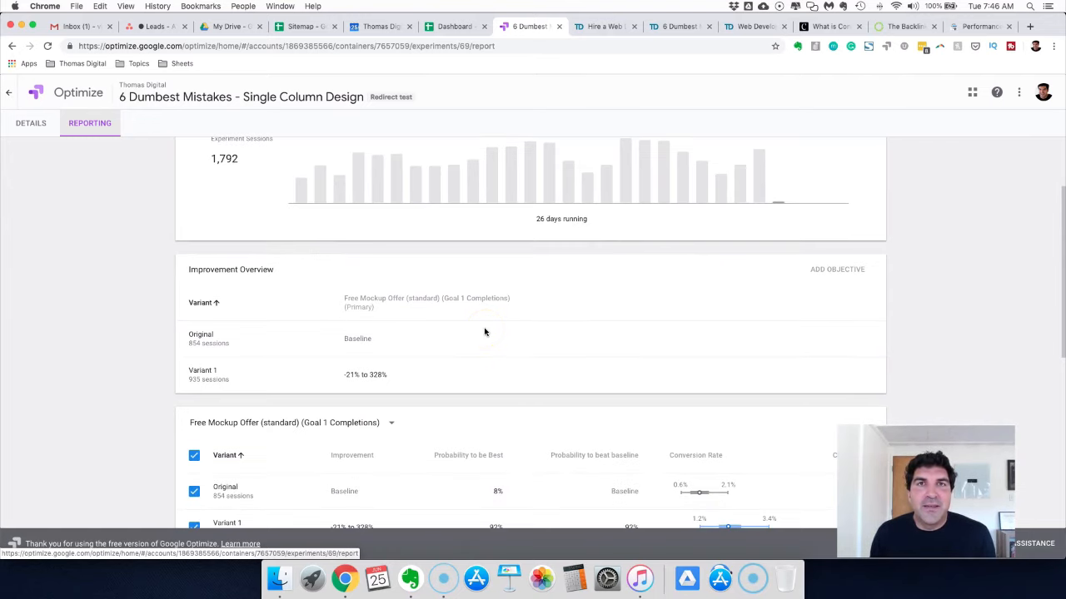
{"action": "mouse_move", "coordinate": [466, 350]}
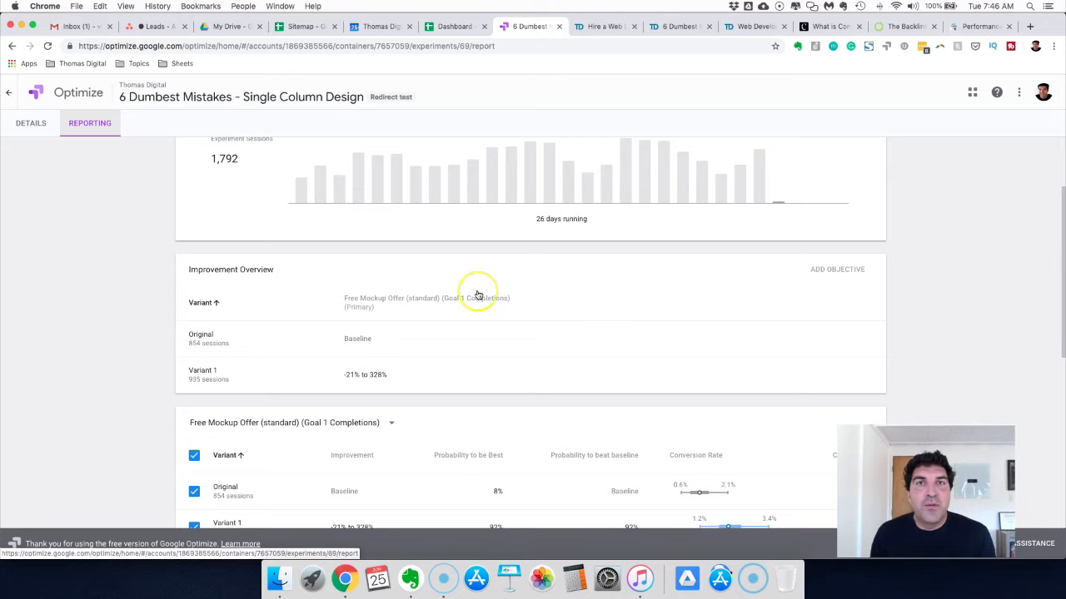
{"action": "mouse_move", "coordinate": [478, 296]}
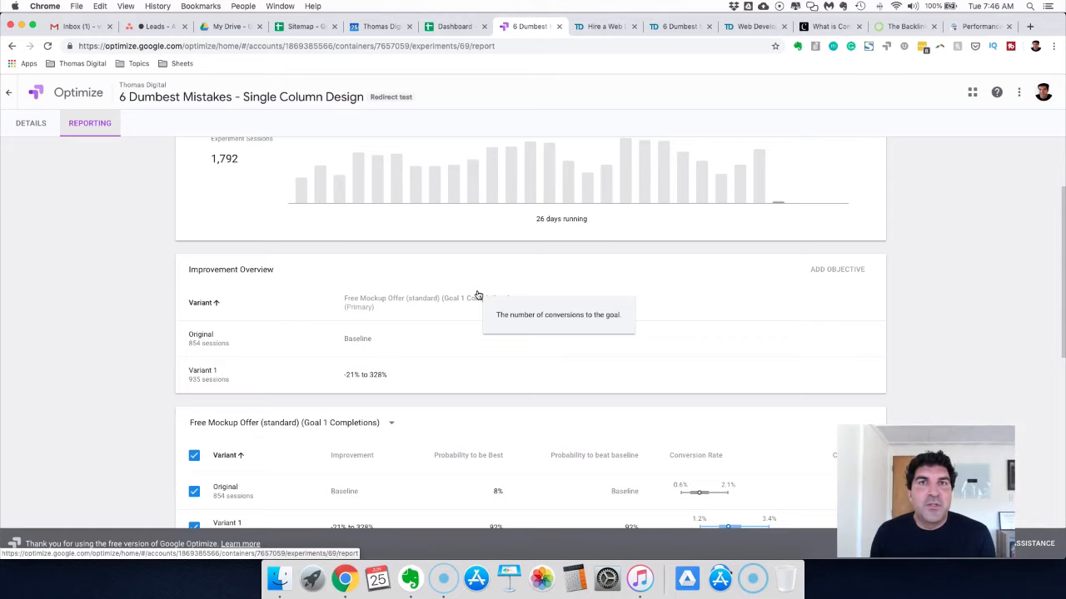
{"action": "scroll", "coordinate": [478, 294], "scroll_direction": "down", "scroll_amount": 3}
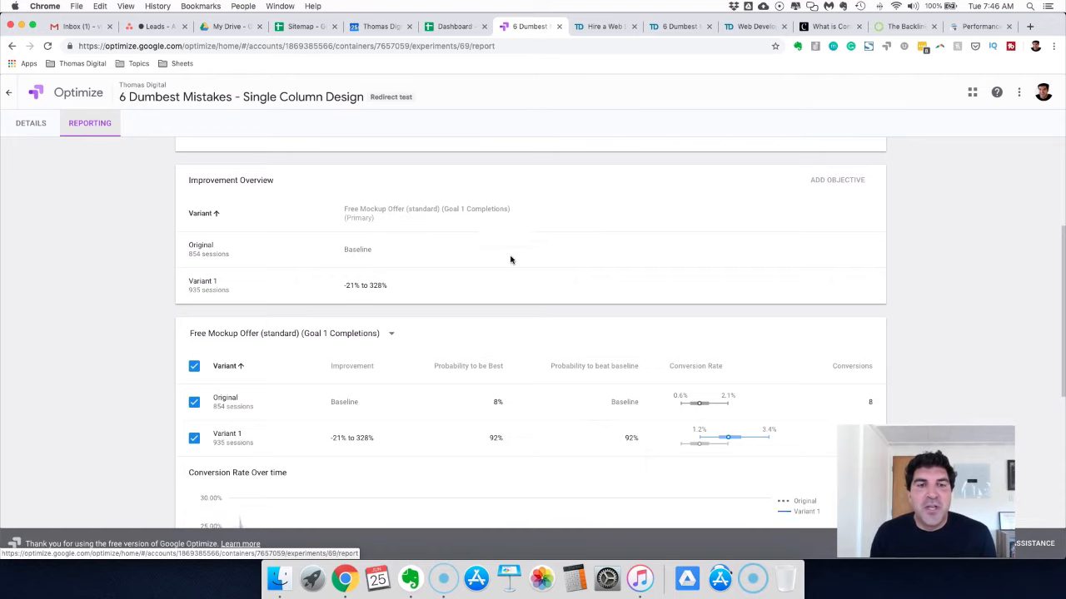
{"action": "scroll", "coordinate": [510, 259], "scroll_direction": "down", "scroll_amount": 2}
{"action": "scroll", "coordinate": [510, 259], "scroll_direction": "down", "scroll_amount": 2}
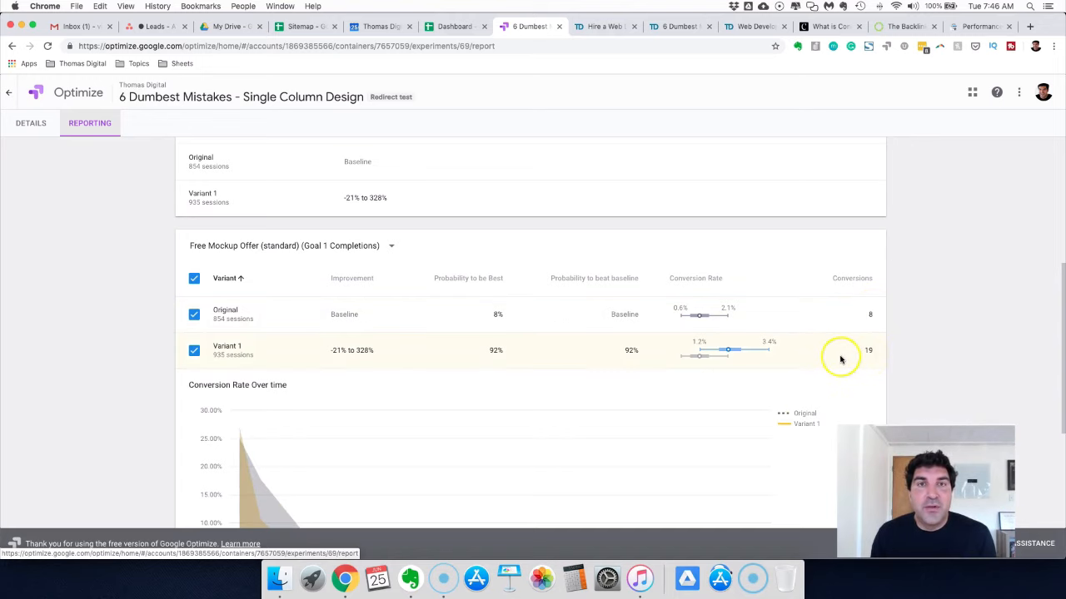
- Select the /hire-web-designer-2/ and /hire-web-designer/ rows in the Dashboard sheet
{"action": "left_click", "coordinate": [449, 25]}
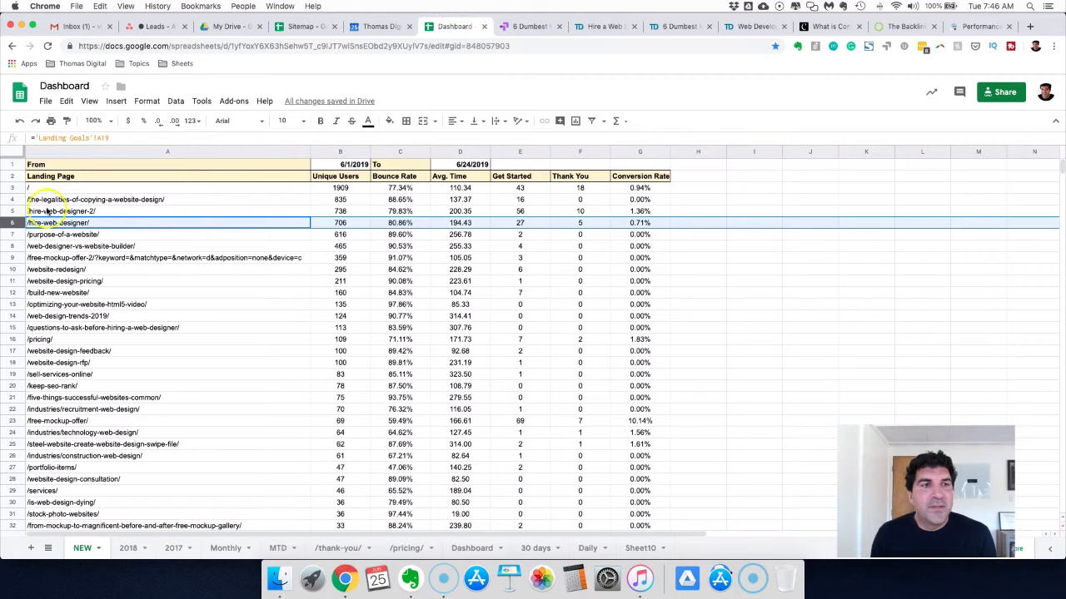
{"action": "left_click", "coordinate": [13, 211]}
{"action": "left_click", "coordinate": [13, 222], "text": "shift"}
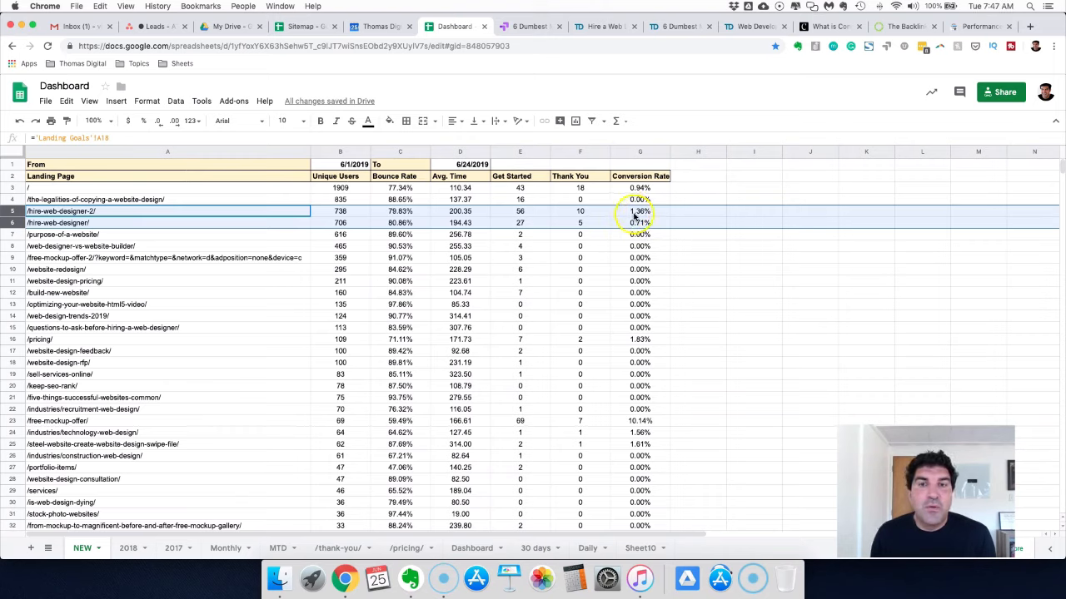
- Contrast the variant's 79.83% bounce rate and 200.35 average time with the original's 80.86%
{"action": "left_click", "coordinate": [400, 211]}
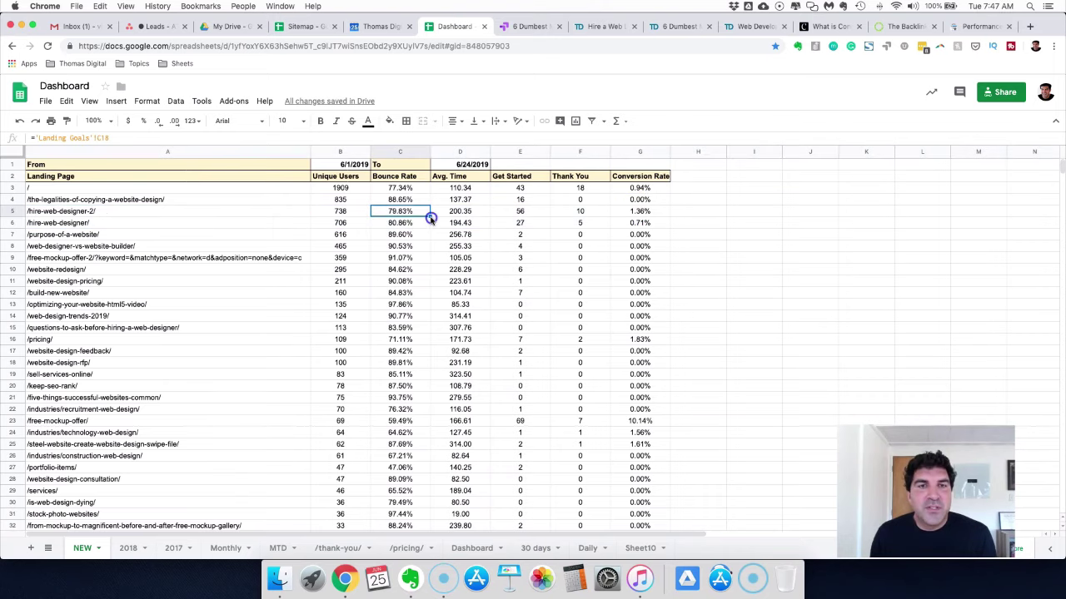
{"action": "left_click", "coordinate": [405, 224]}
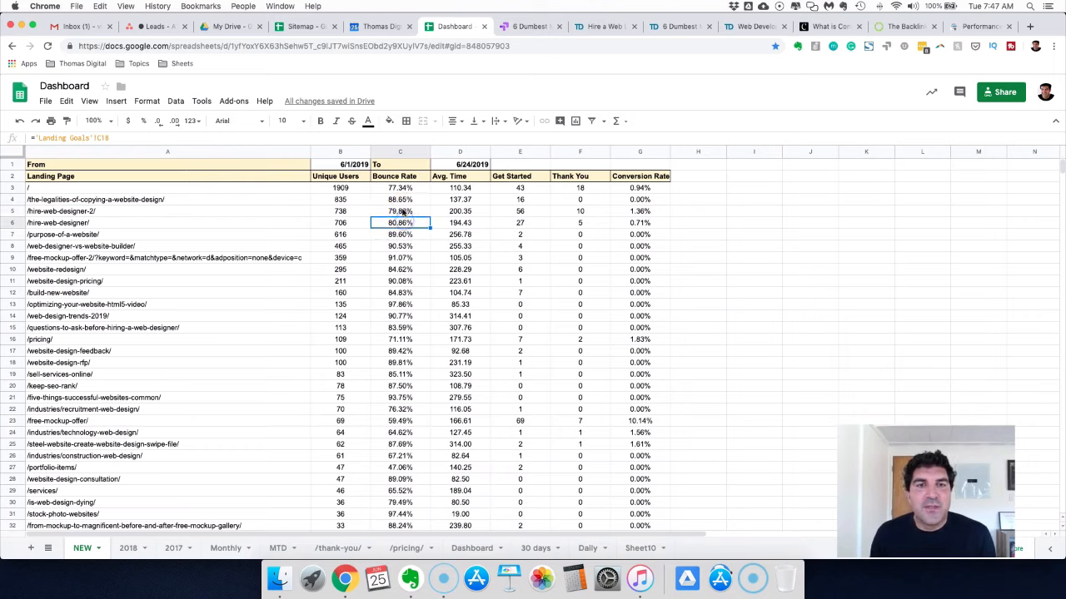
{"action": "left_click", "coordinate": [402, 211]}
{"action": "left_click", "coordinate": [460, 211]}
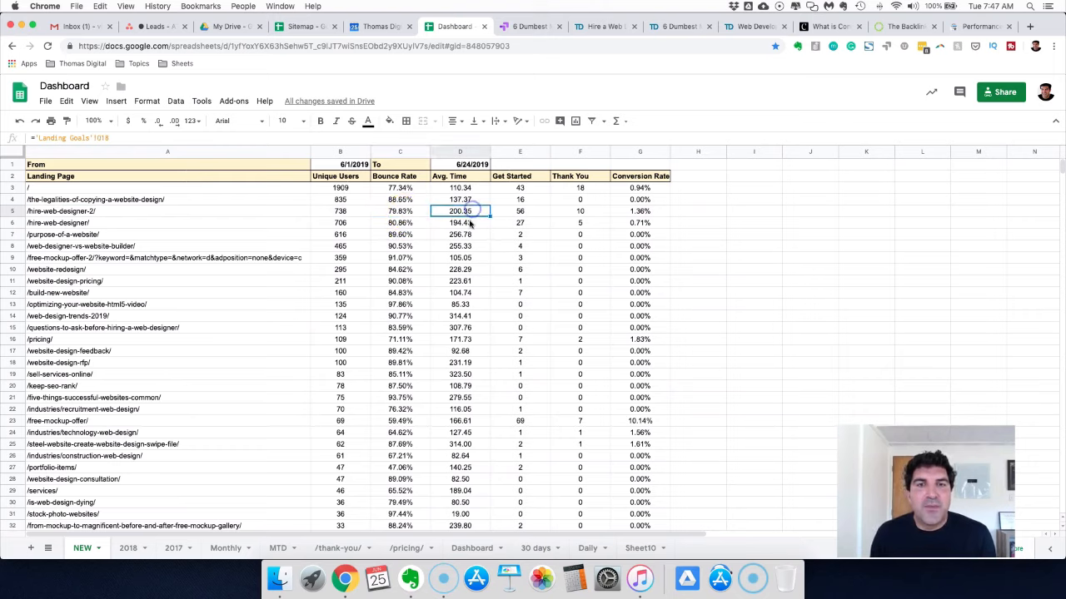